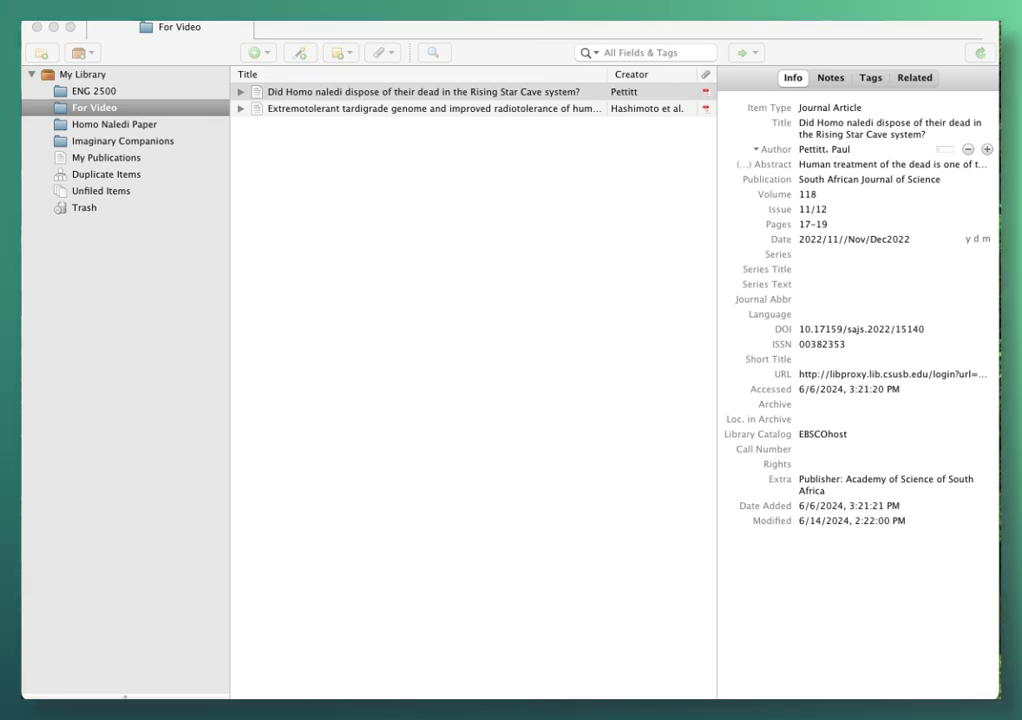
- Bring the Zotero library window into focus
click(555, 104)
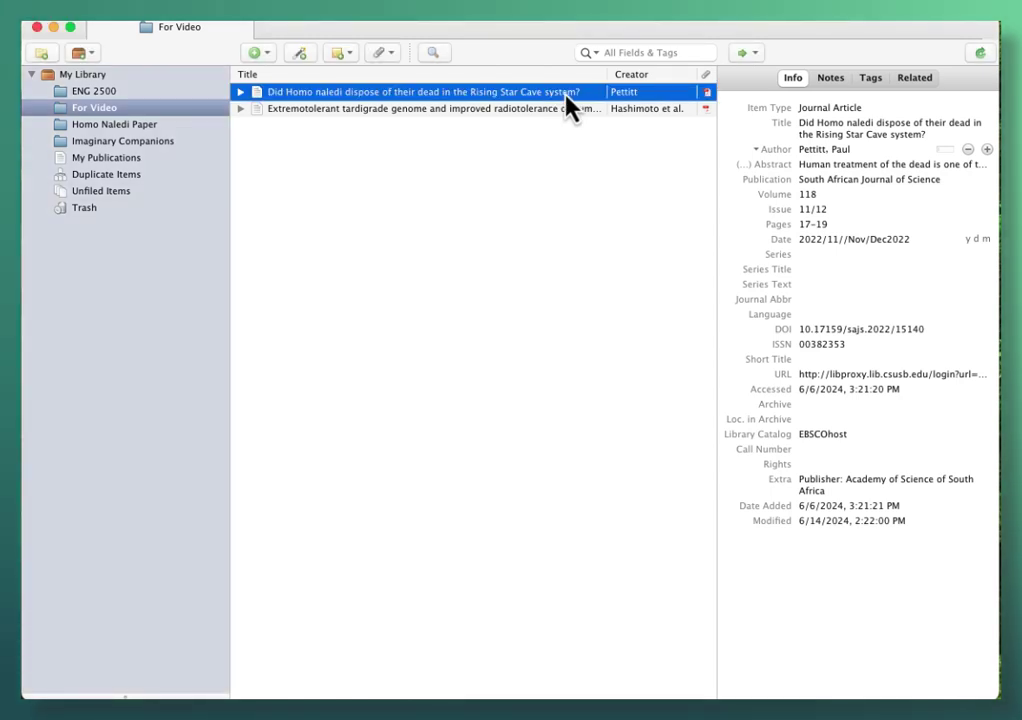
- Open the Homo naledi PDF and jump to its 'Need to know more about the cave system' annotation
click(707, 93)
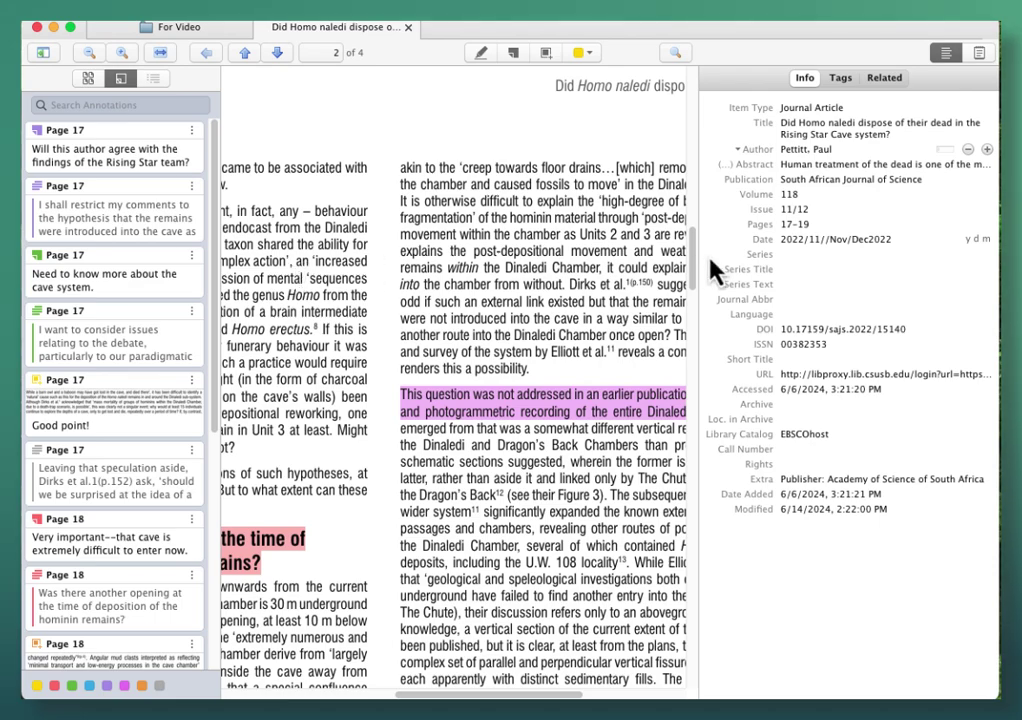
drag(694, 270, 691, 75)
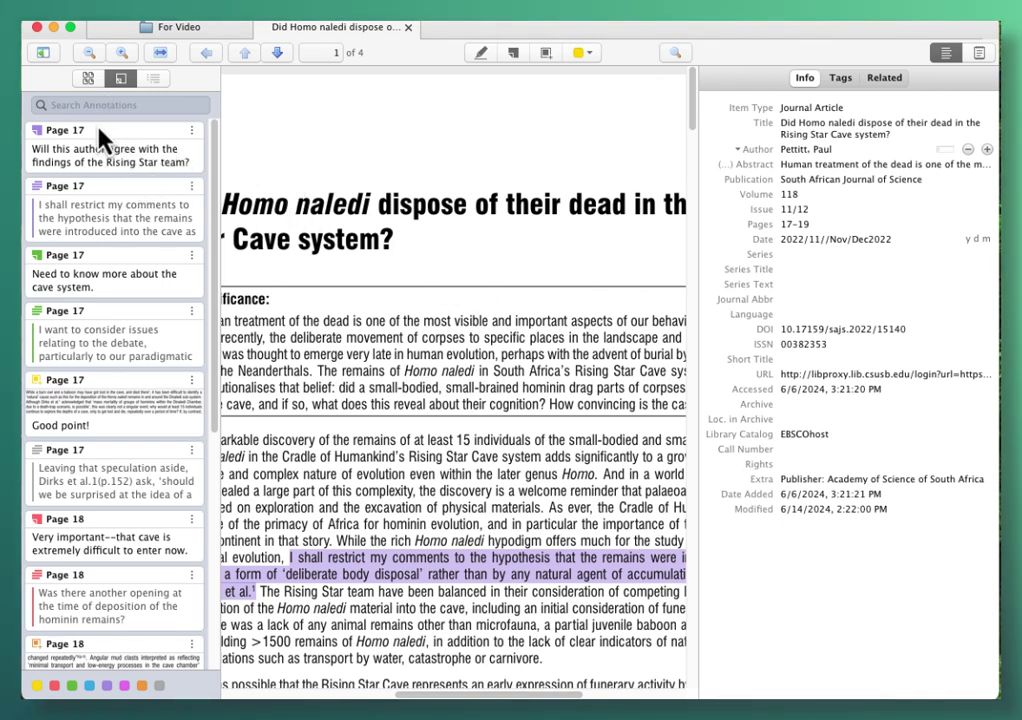
click(105, 287)
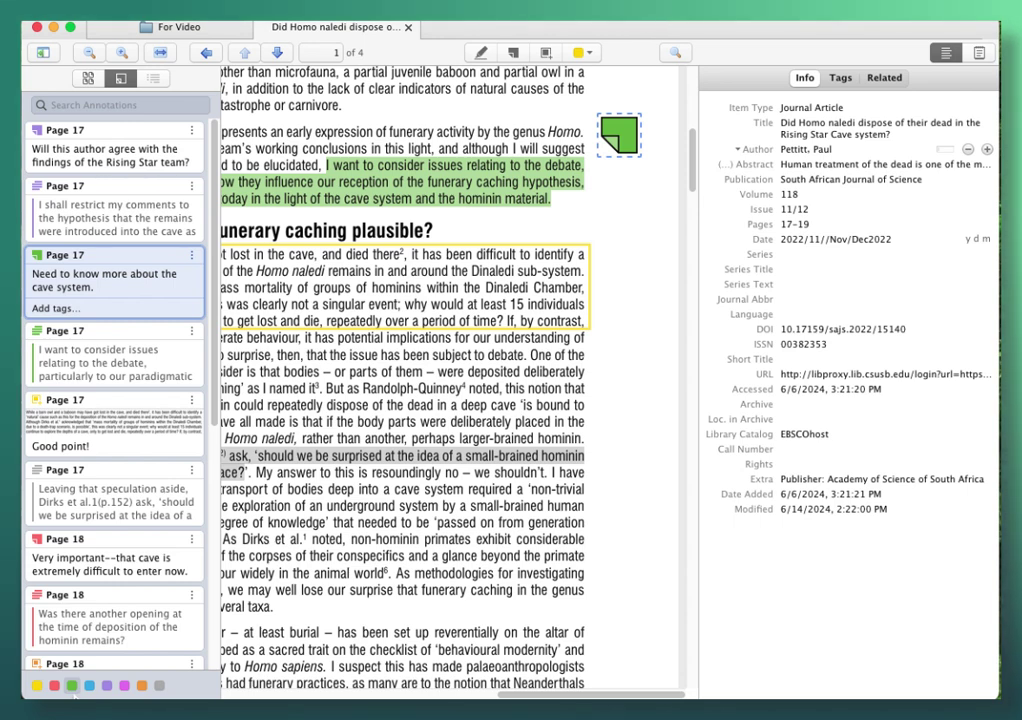
click(72, 686)
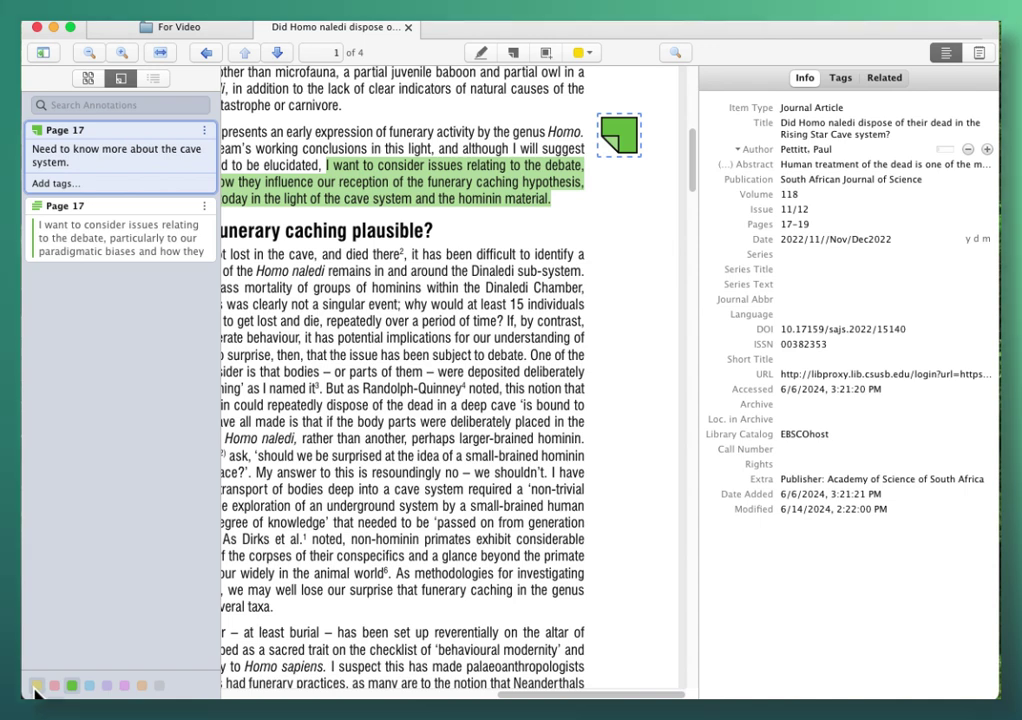
click(36, 687)
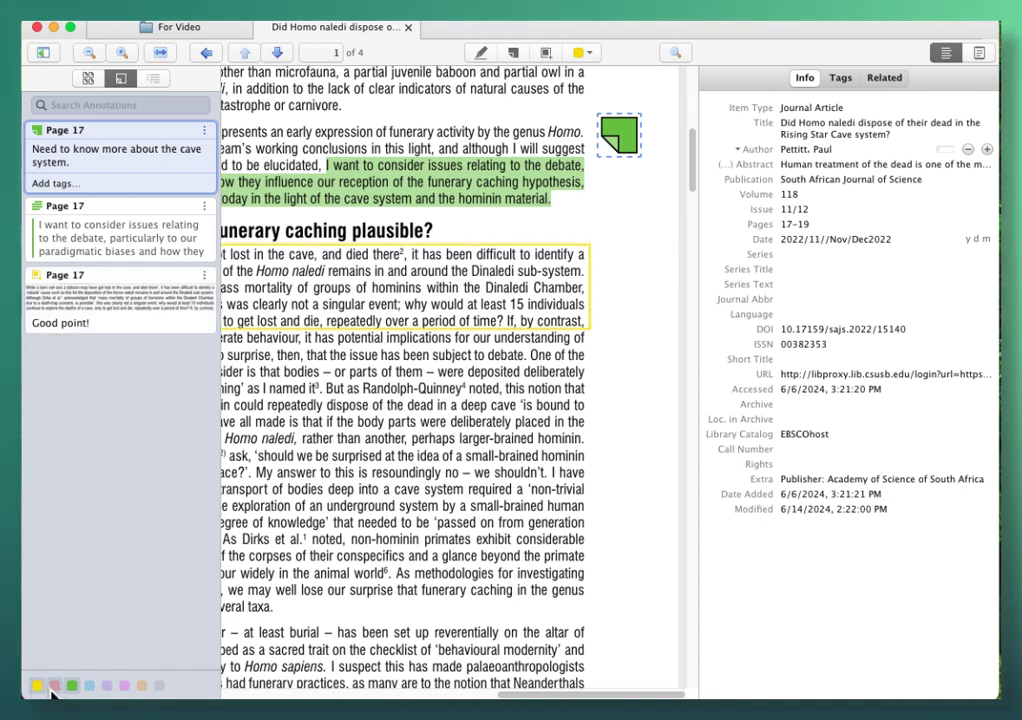
click(54, 687)
click(89, 687)
click(107, 687)
click(124, 687)
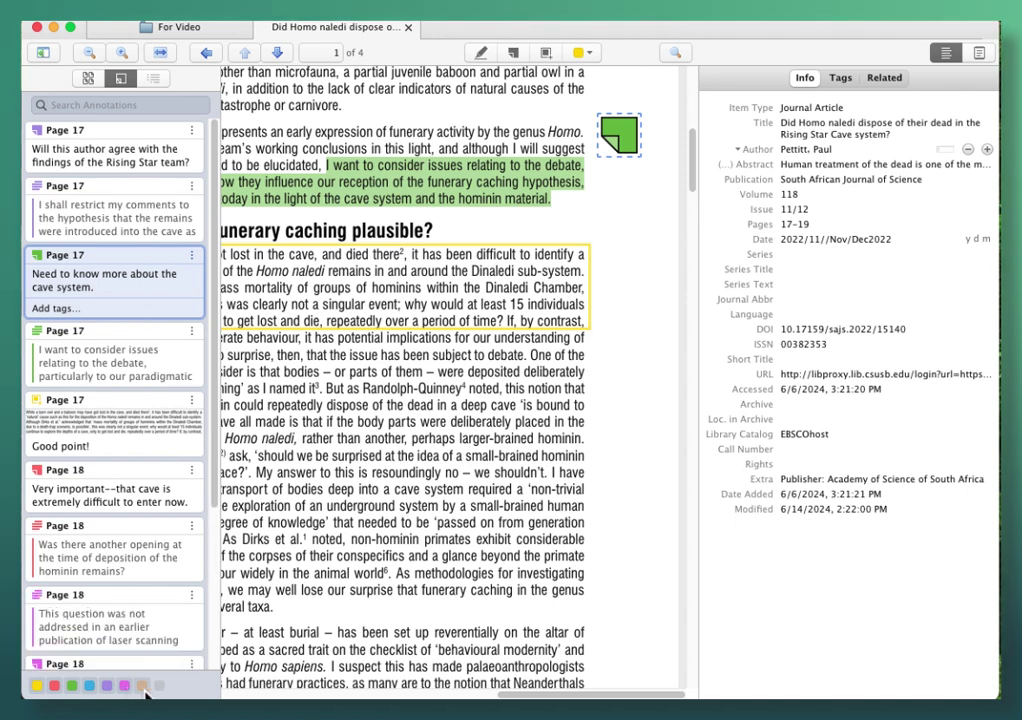
click(142, 687)
click(159, 687)
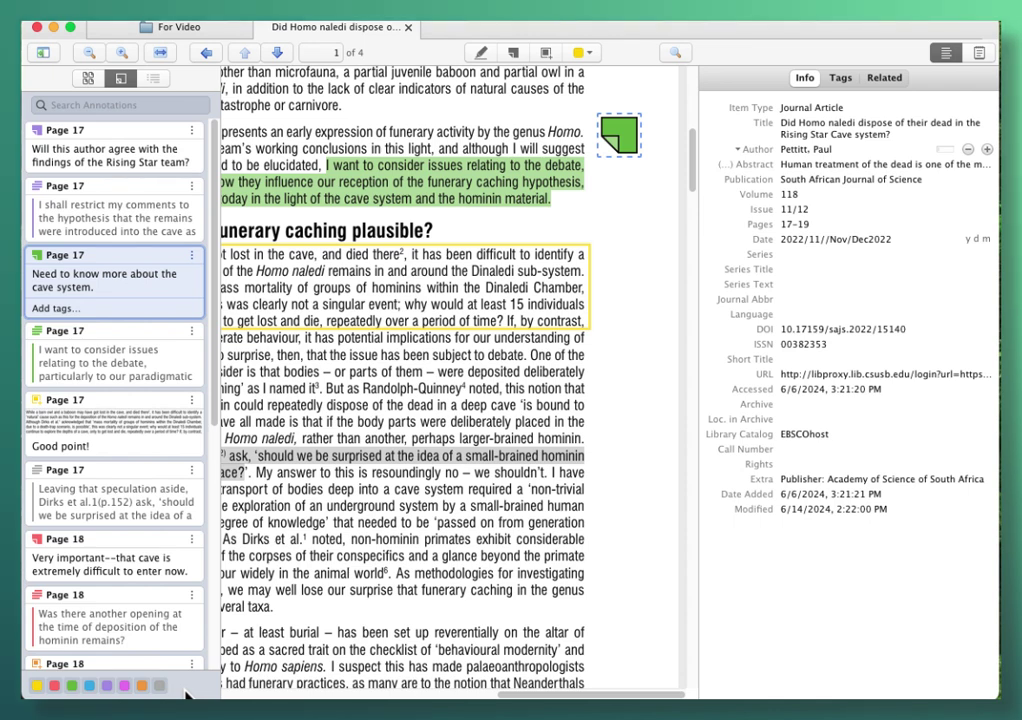
click(192, 541)
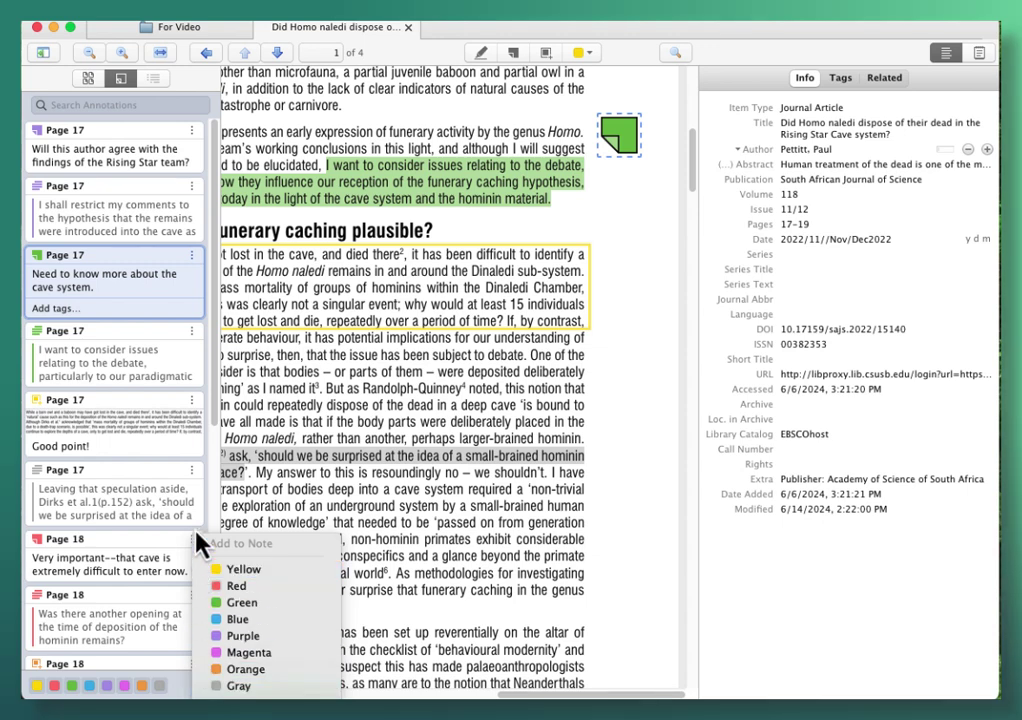
click(217, 506)
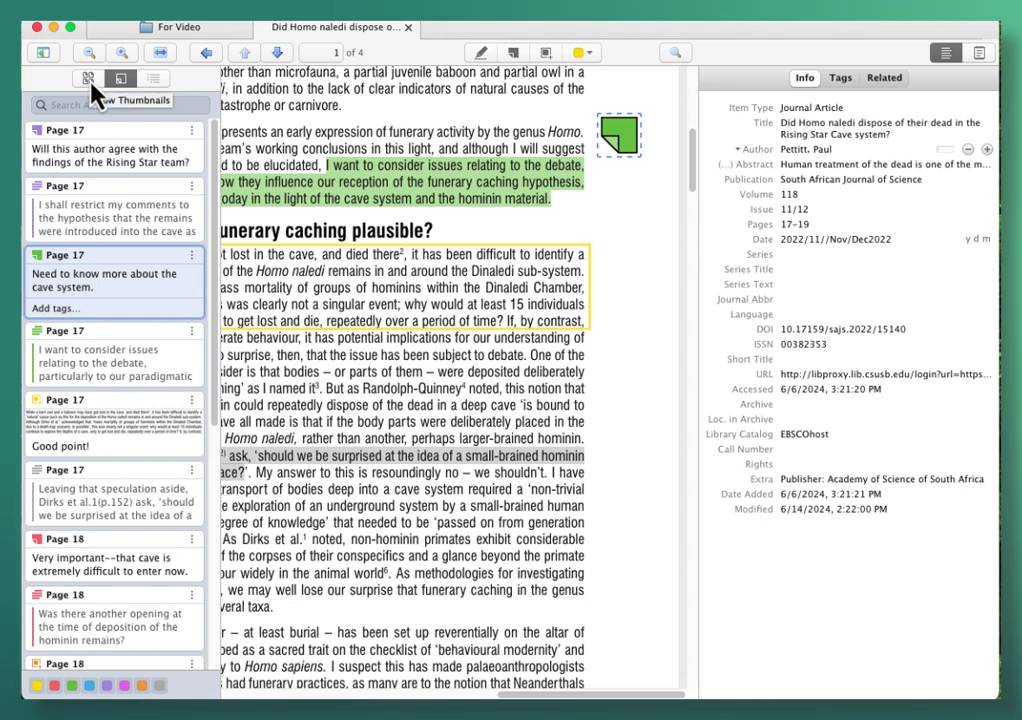
- Show page thumbnails in the sidebar, visit page 4, then return to page 1
click(89, 80)
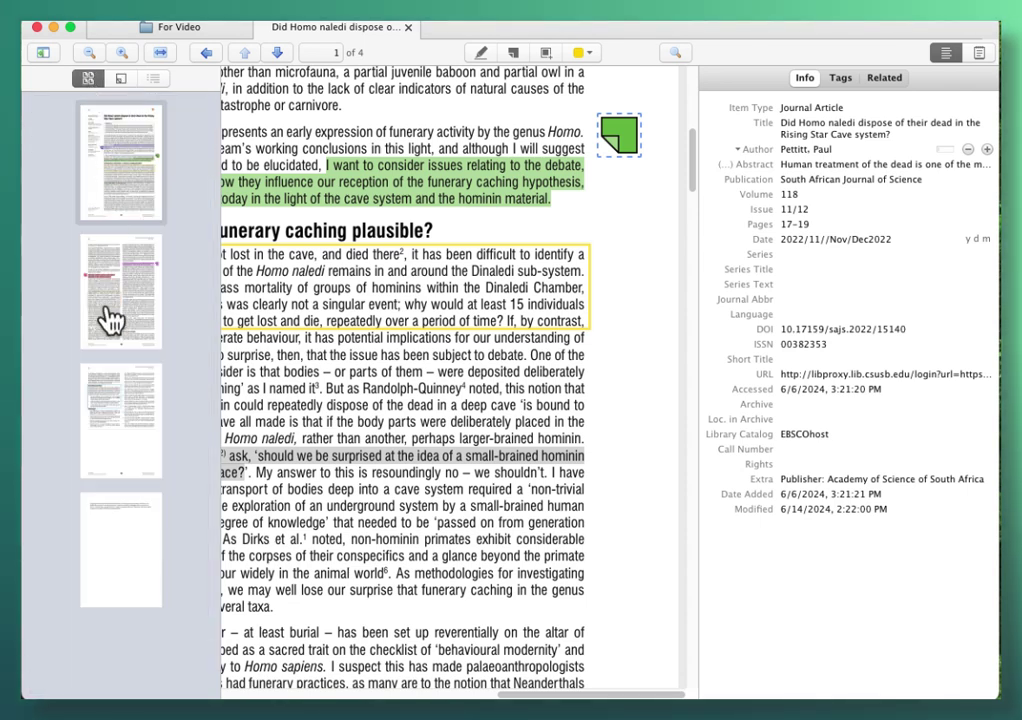
click(105, 565)
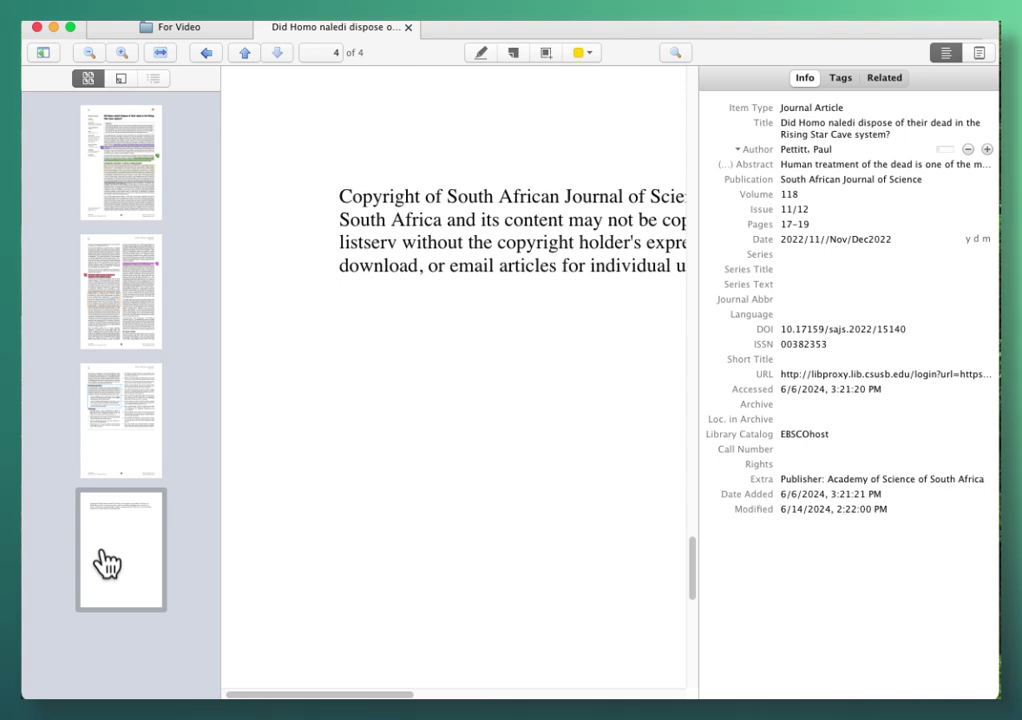
click(125, 208)
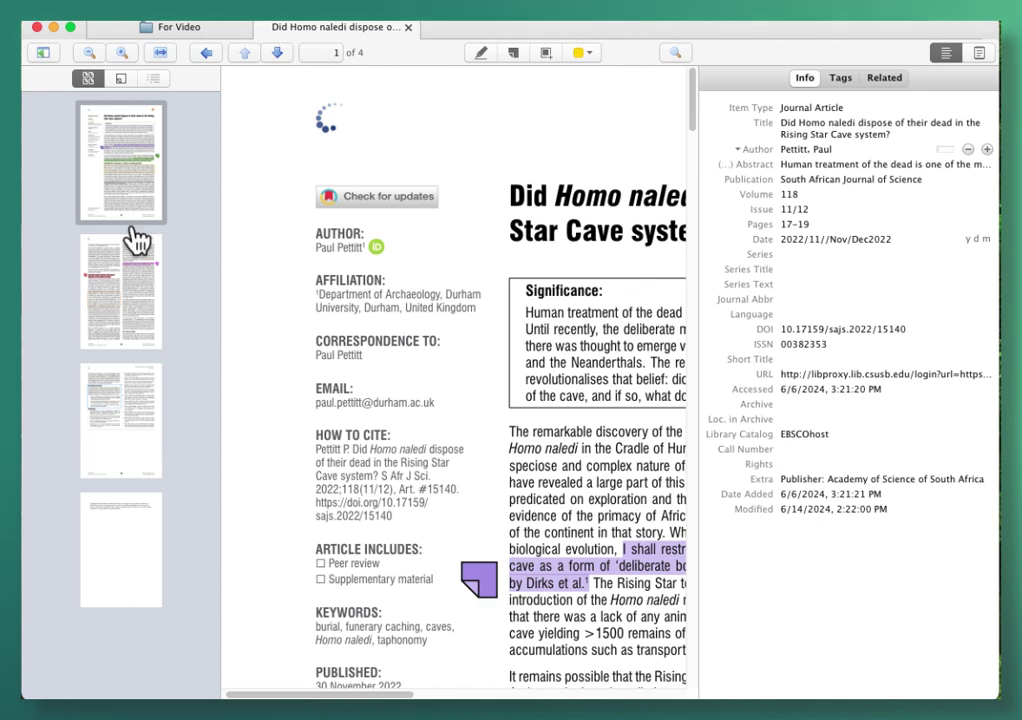
- Hide the left sidebar and list the article's 11 tags in the right pane
click(43, 54)
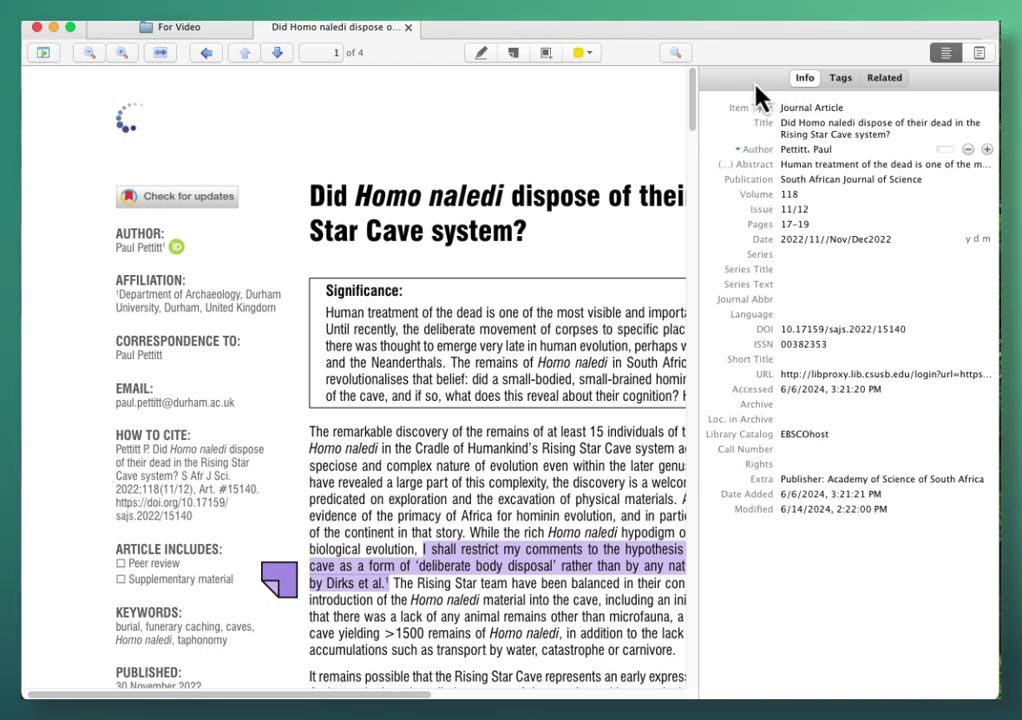
click(840, 80)
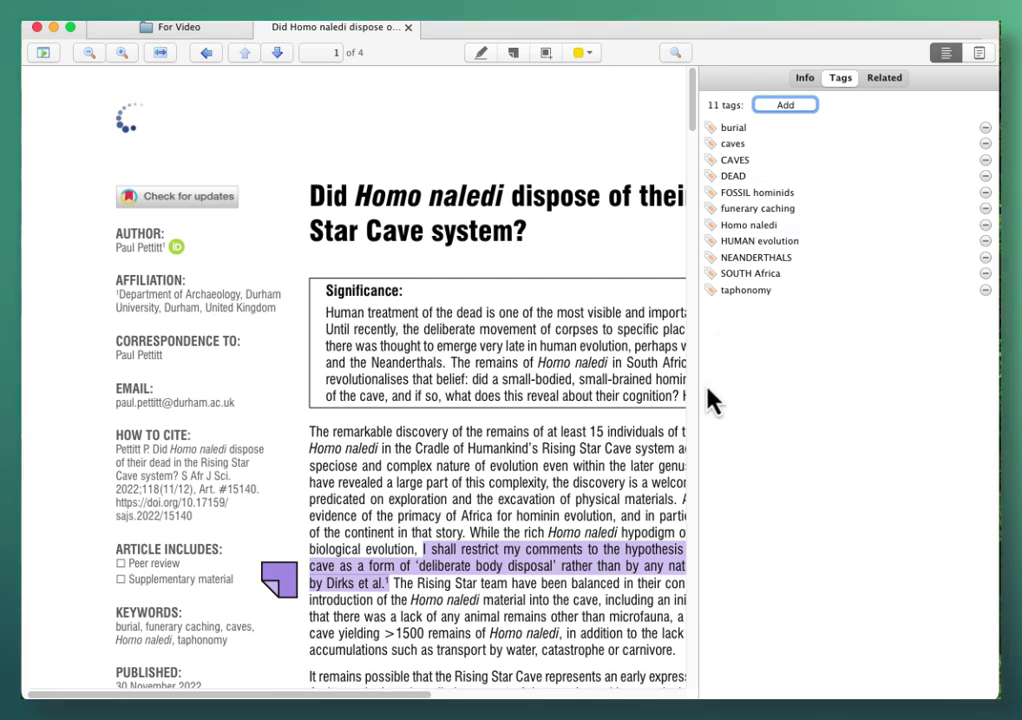
- Select a tag, then view the 3 related items and select The Palaeolithic origins of human burial
click(828, 146)
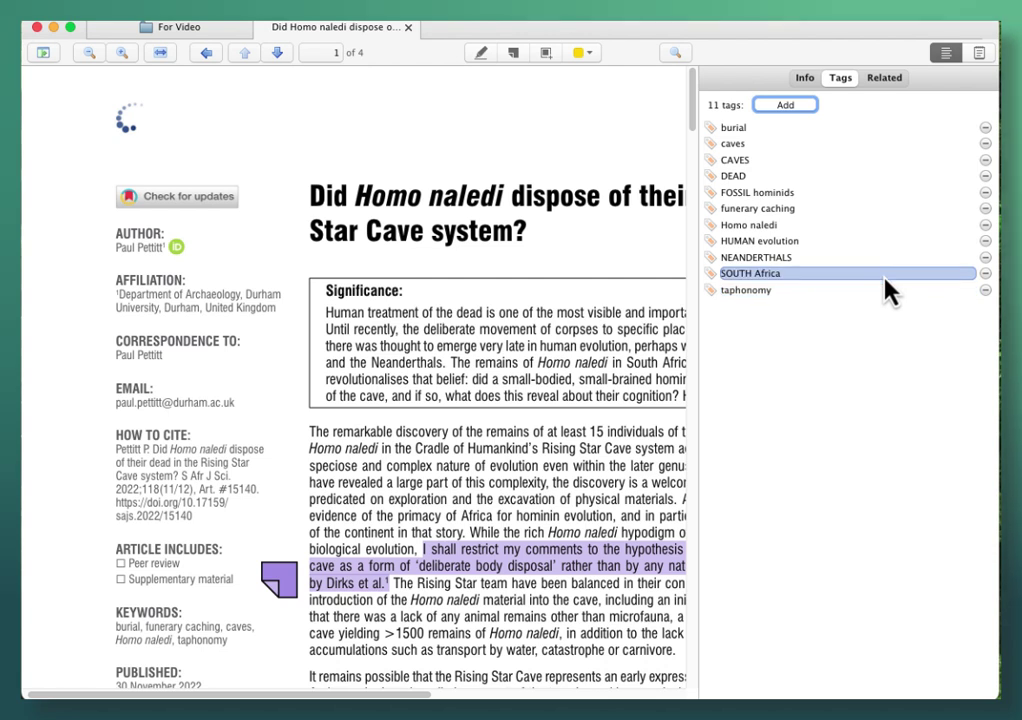
click(886, 80)
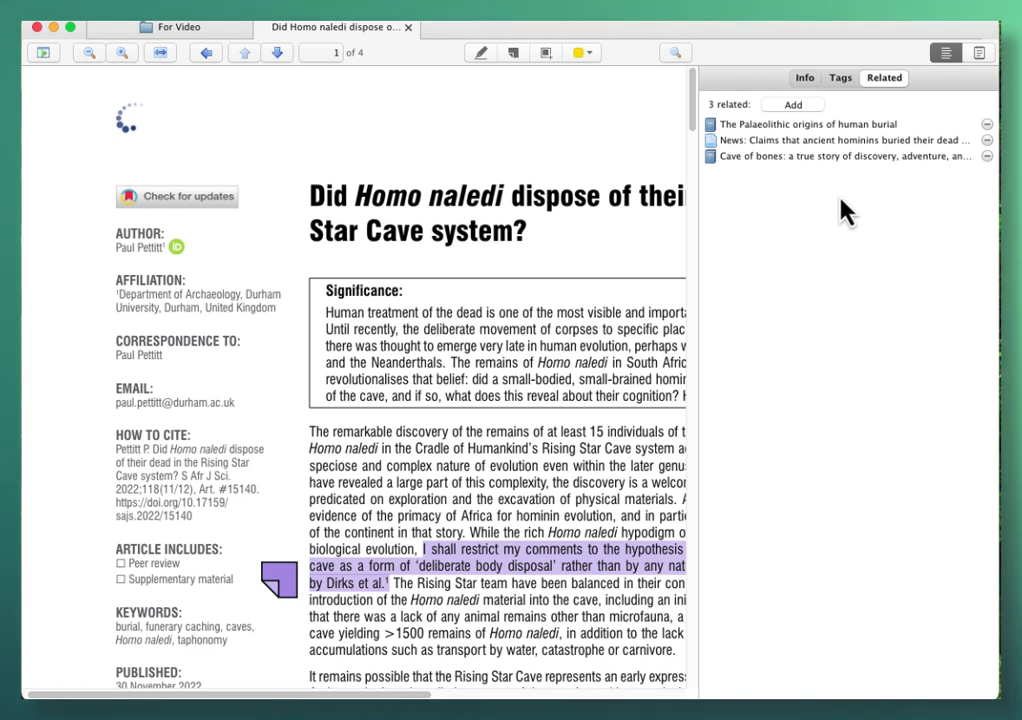
click(943, 126)
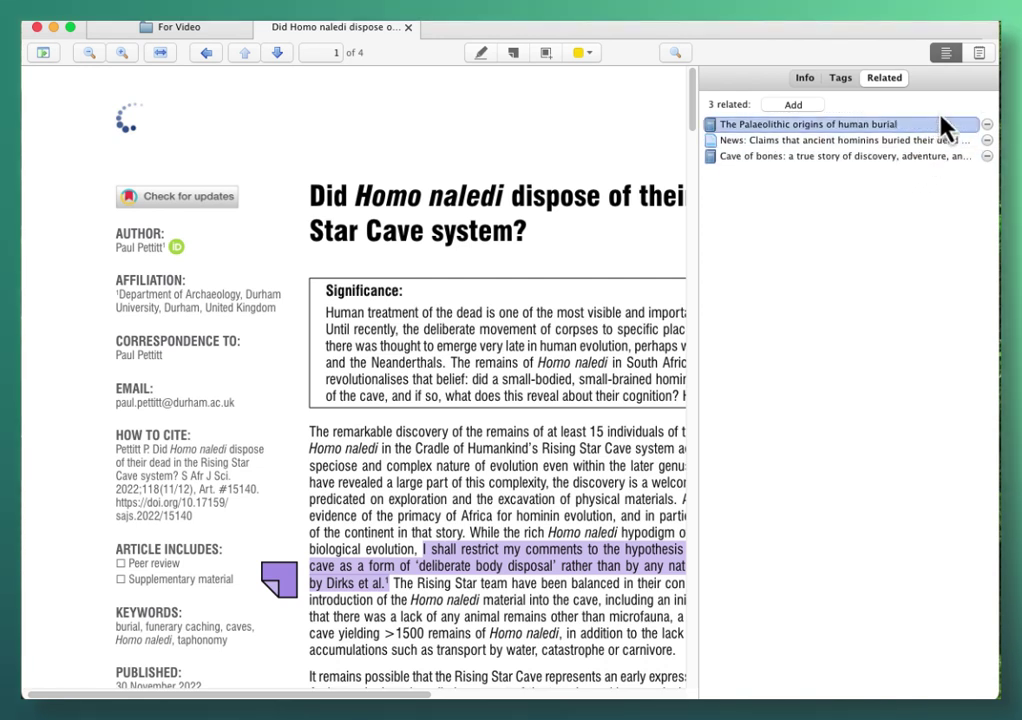
- Show the notes panel with the article's item note and library notes, scrolling the PDF sideways
click(979, 53)
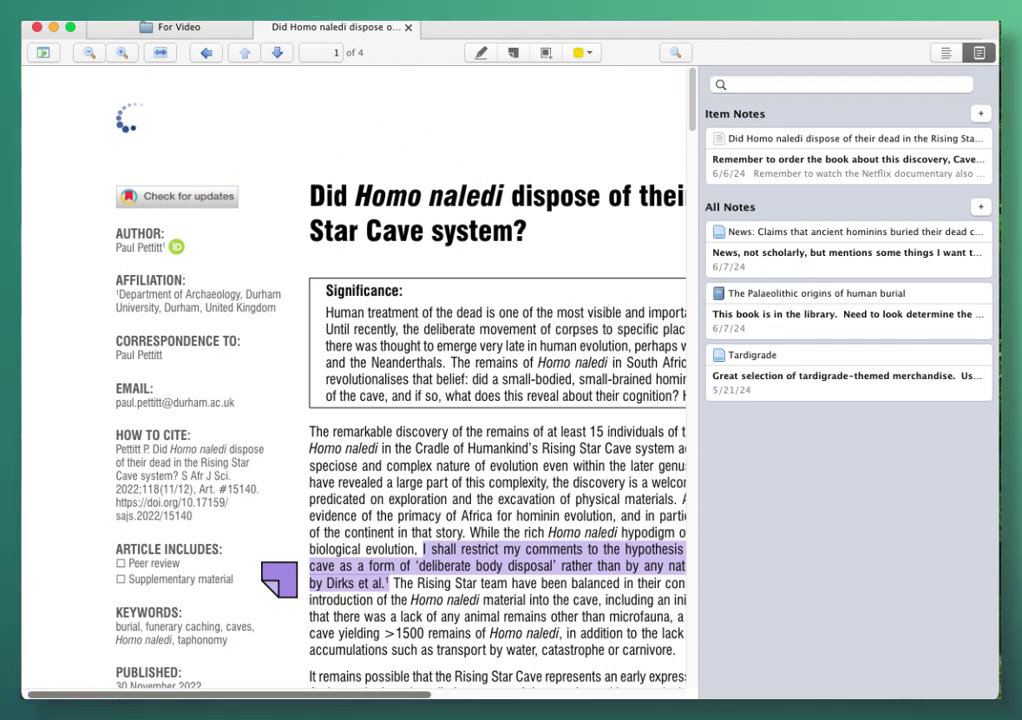
scroll(282, 695, right, 5)
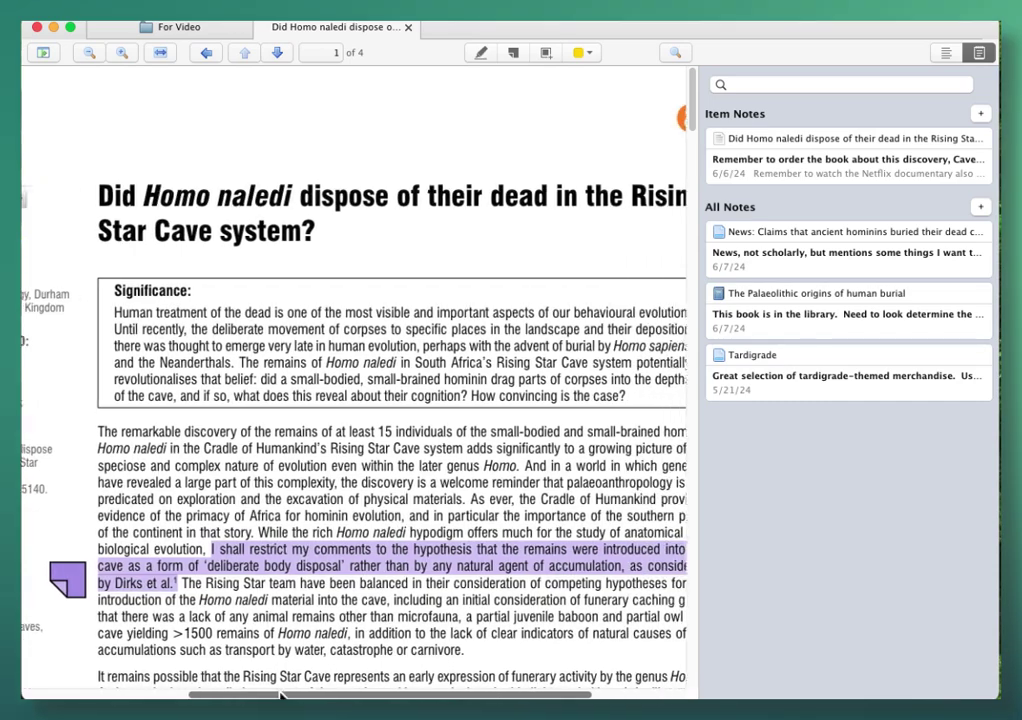
drag(282, 695, 256, 694)
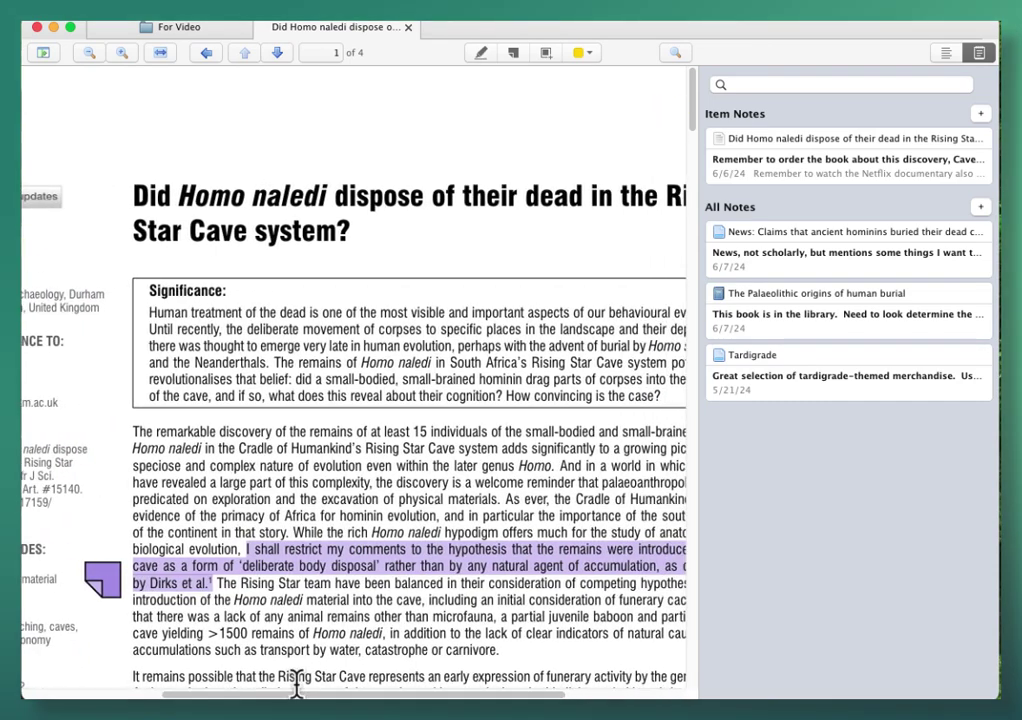
- Keep yellow as the highlight colour and switch to the Highlight Text tool
click(590, 58)
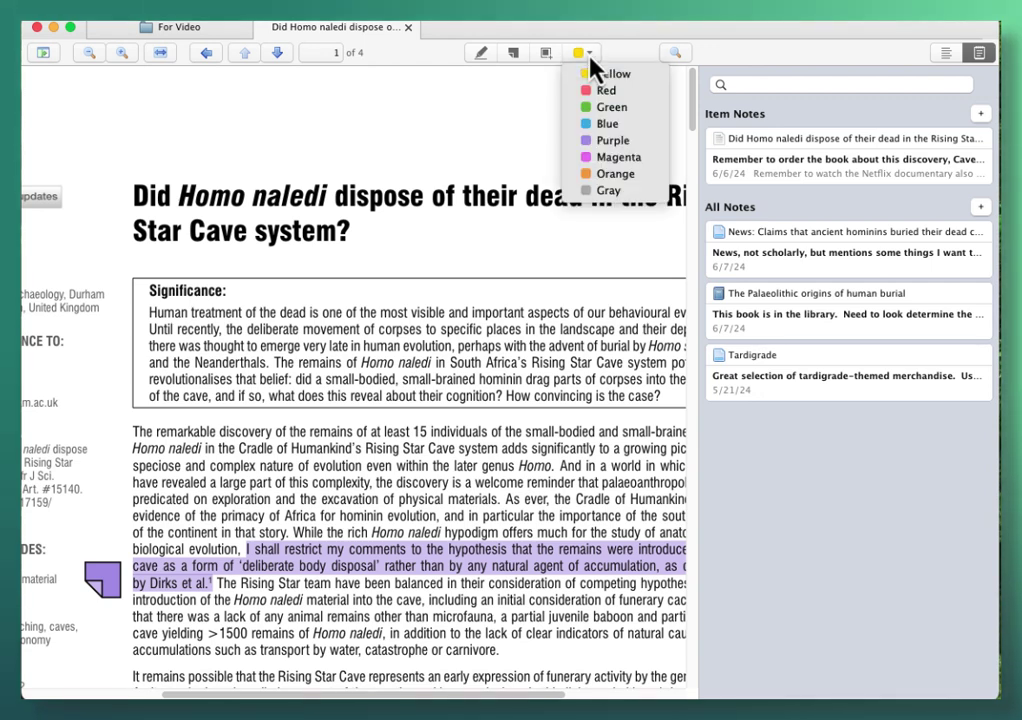
click(554, 103)
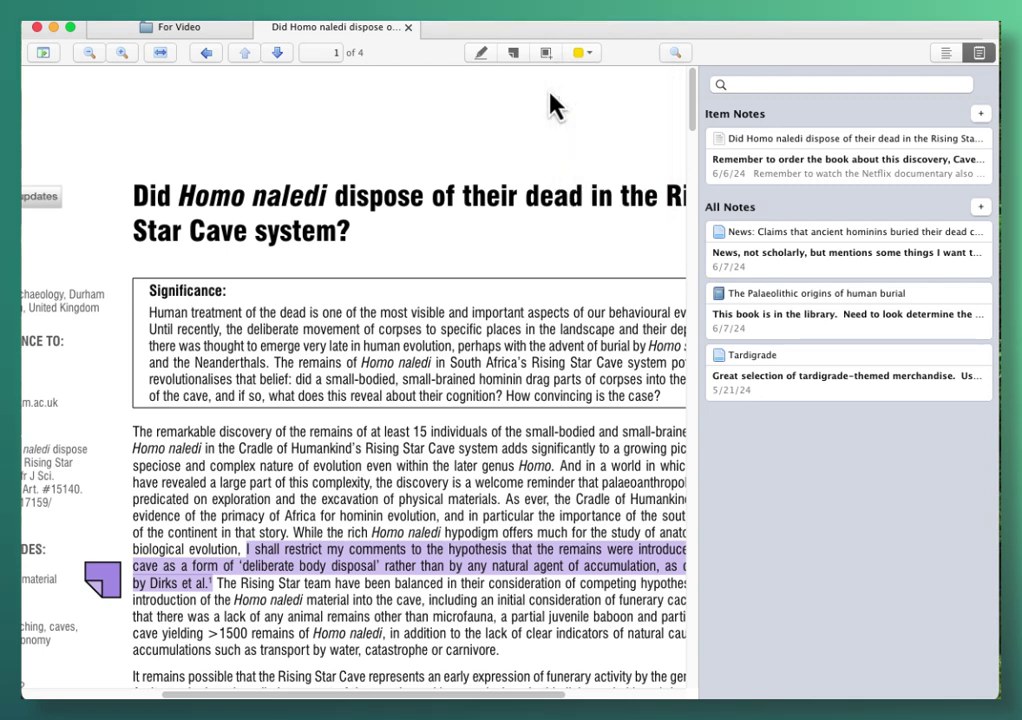
click(479, 58)
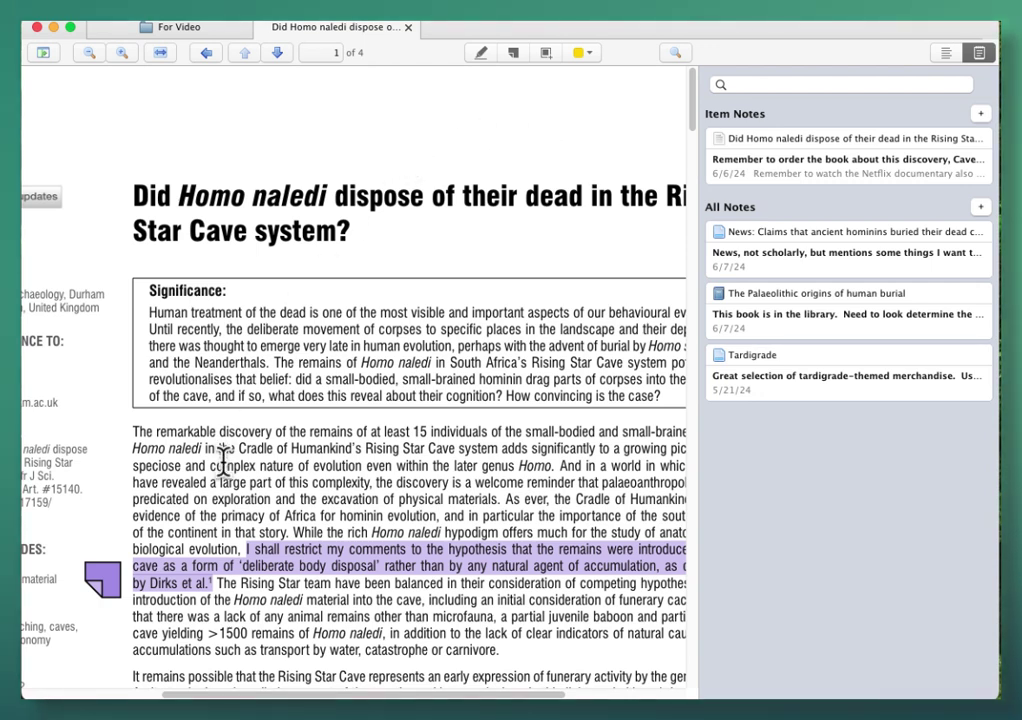
scroll(222, 460, down, 5)
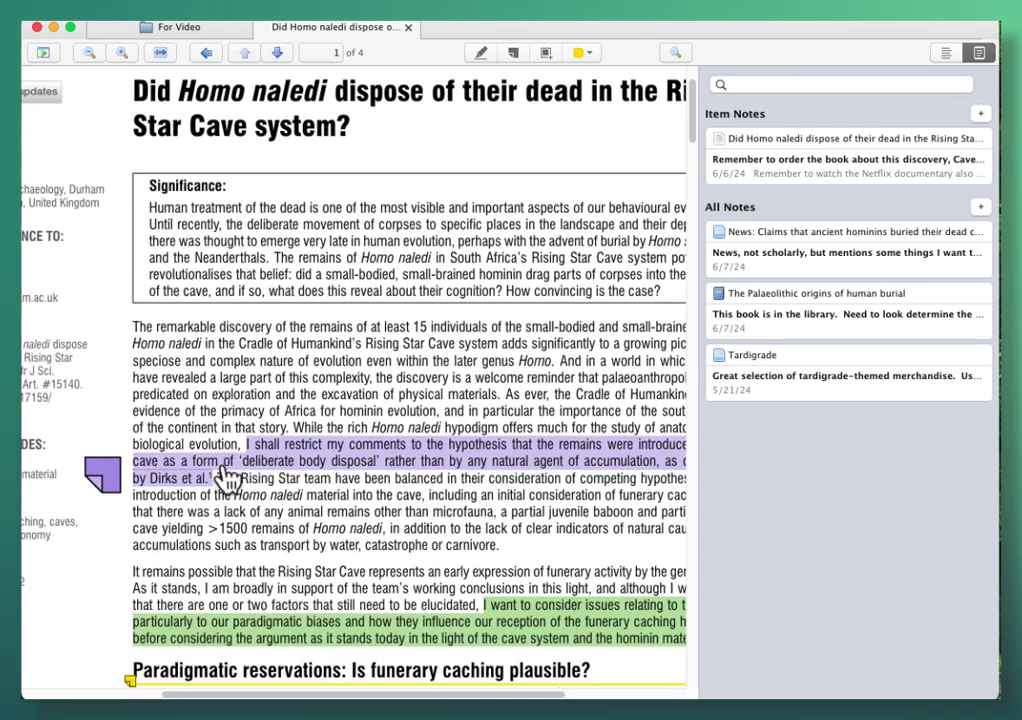
click(106, 480)
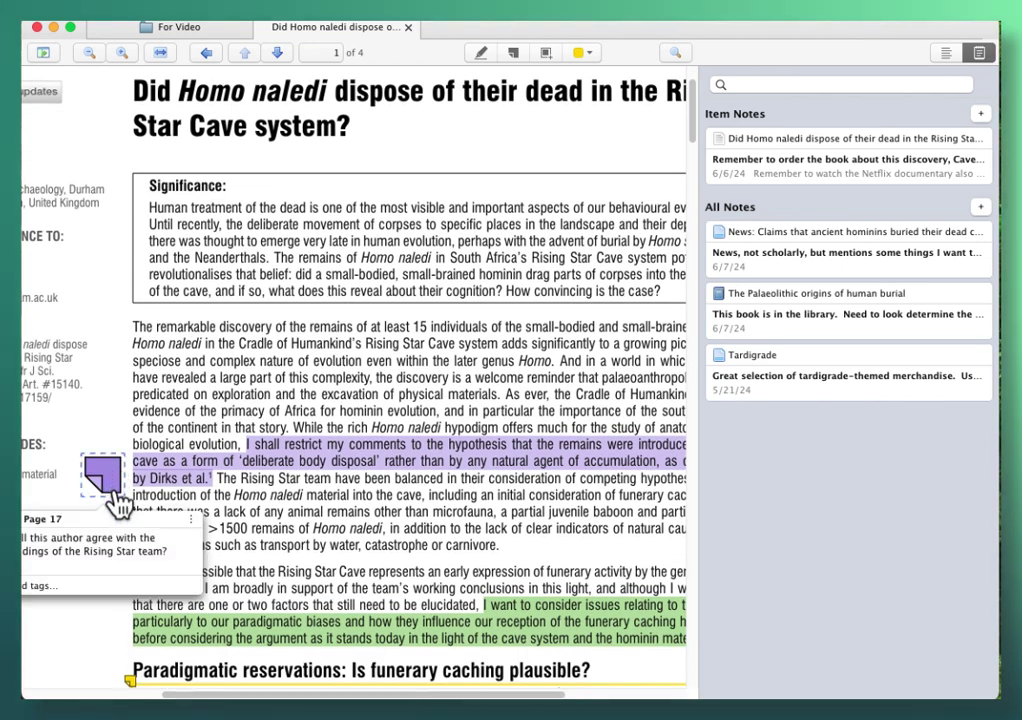
scroll(118, 505, left, 5)
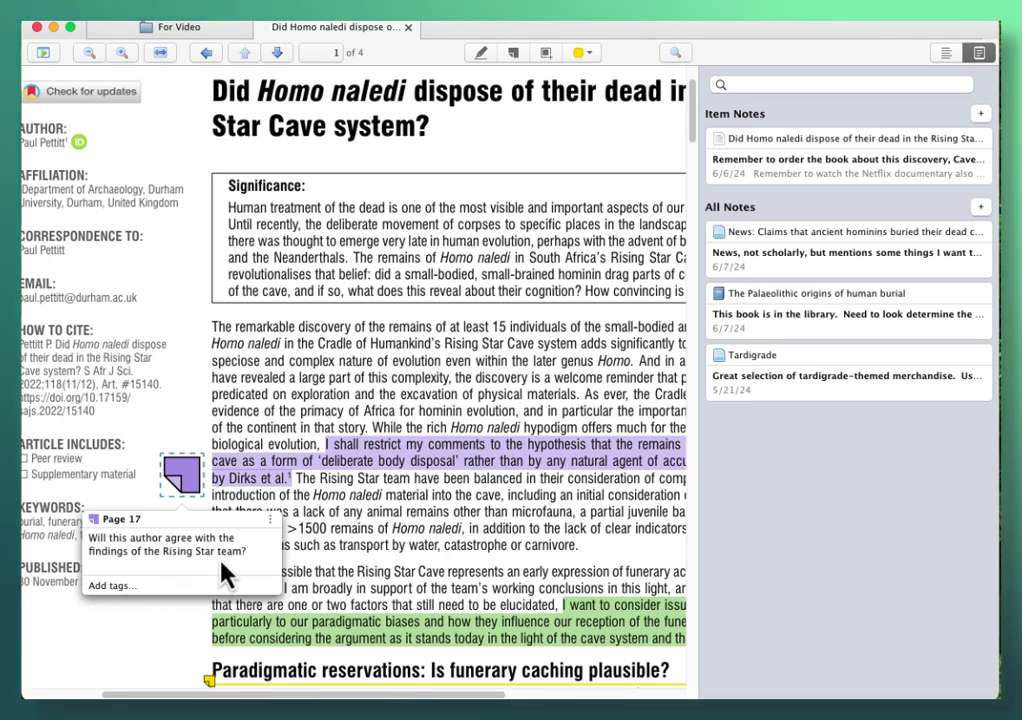
click(271, 521)
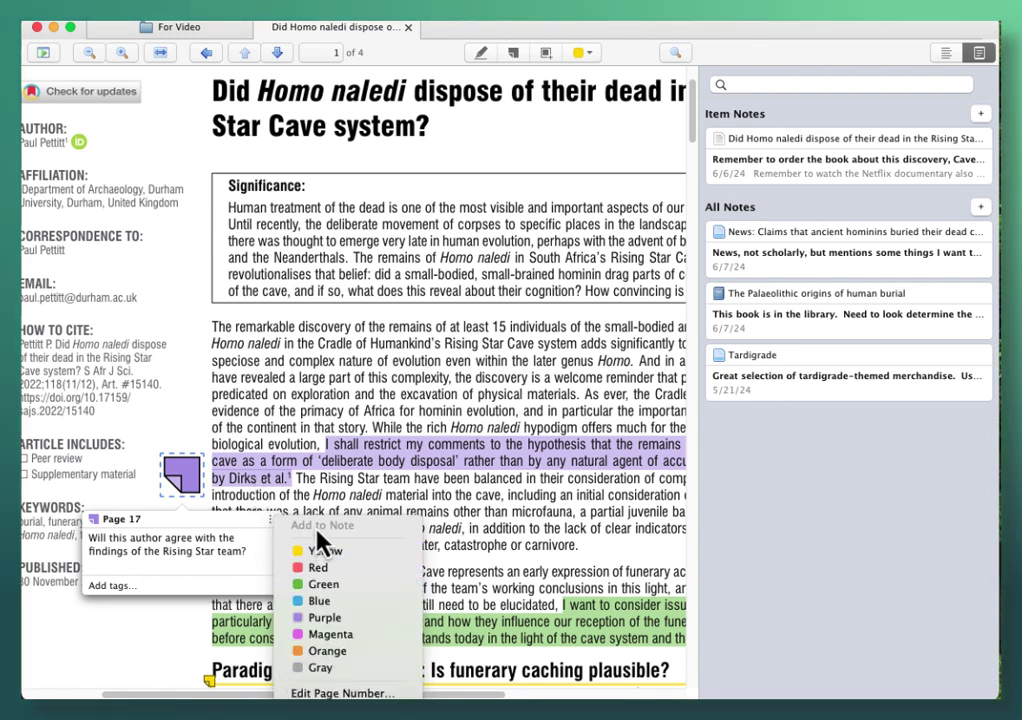
click(190, 450)
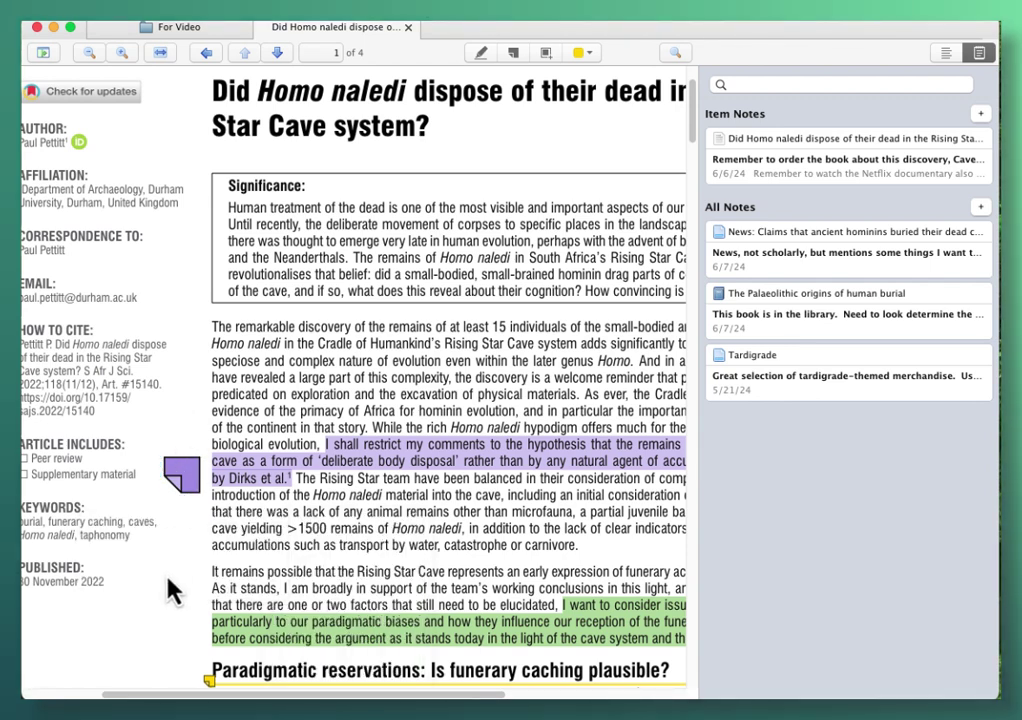
scroll(175, 604, down, 3)
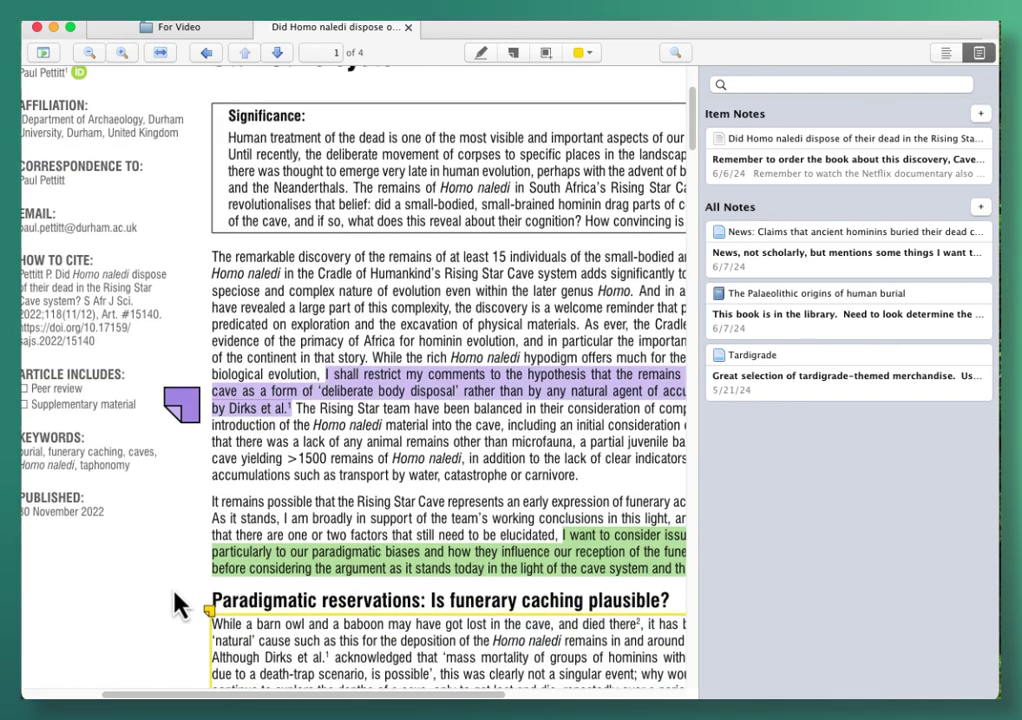
scroll(175, 604, down, 3)
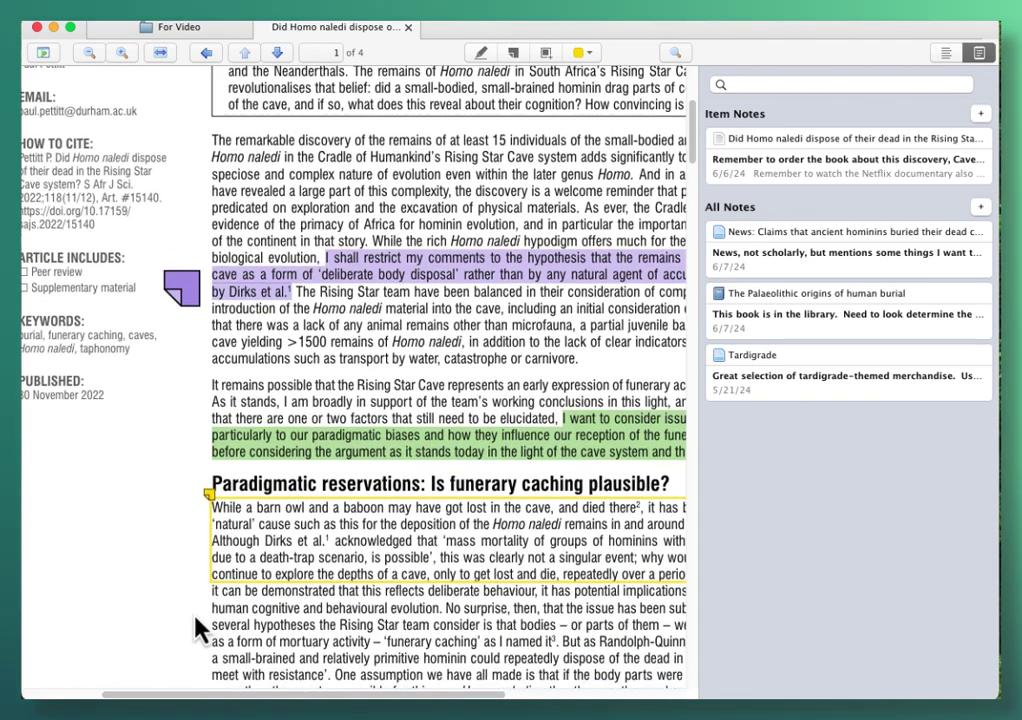
drag(212, 697, 322, 697)
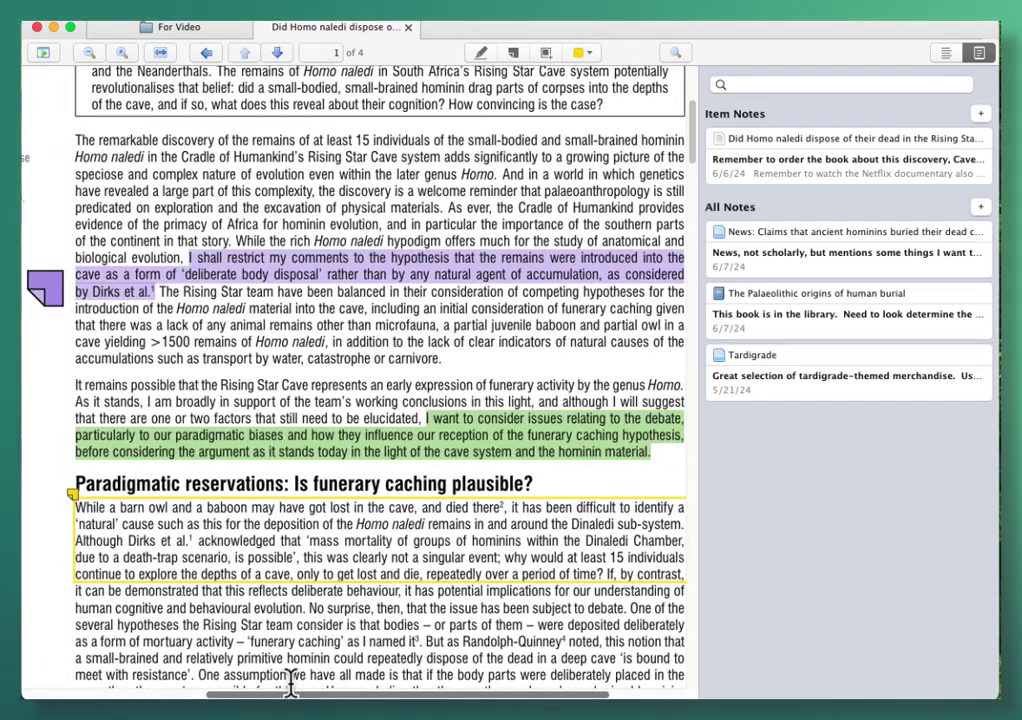
click(78, 505)
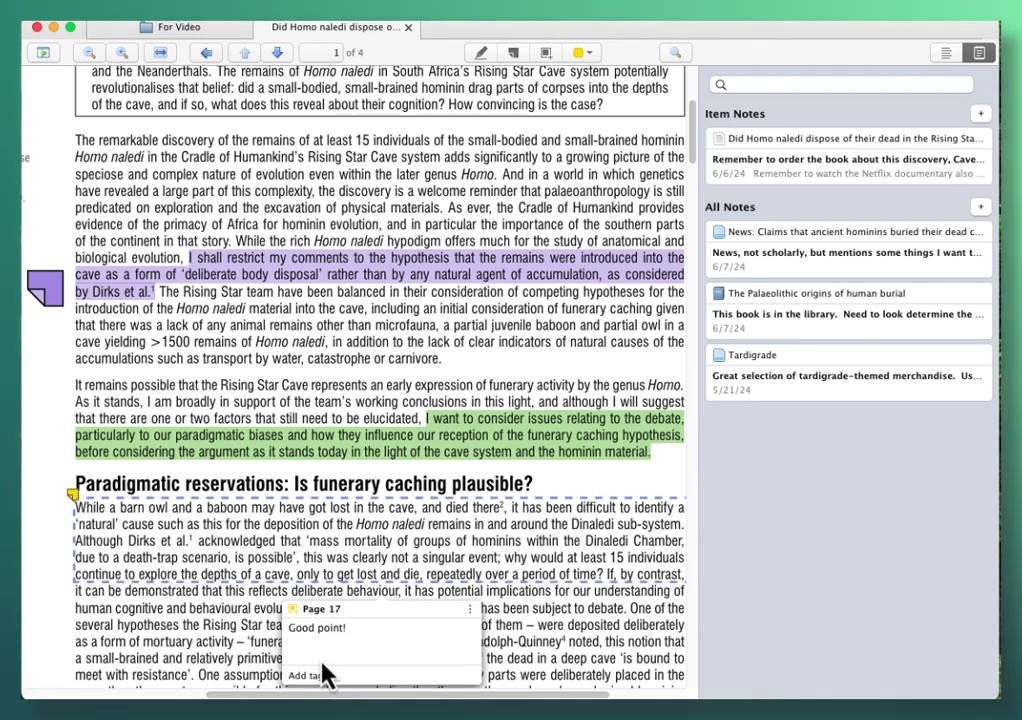
click(472, 615)
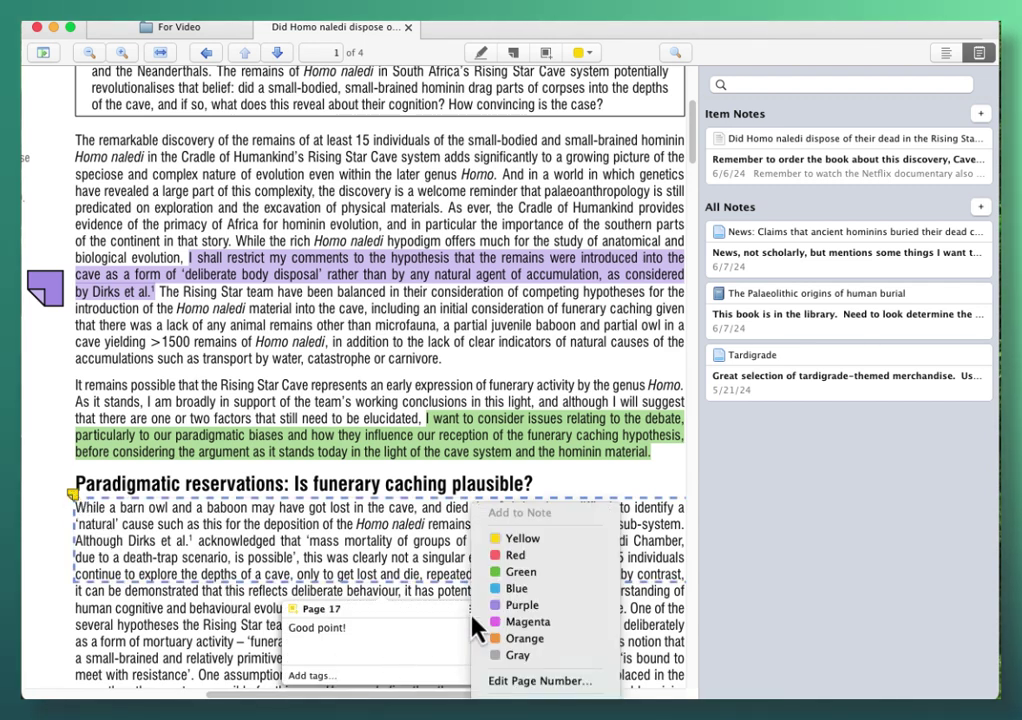
click(39, 638)
click(39, 636)
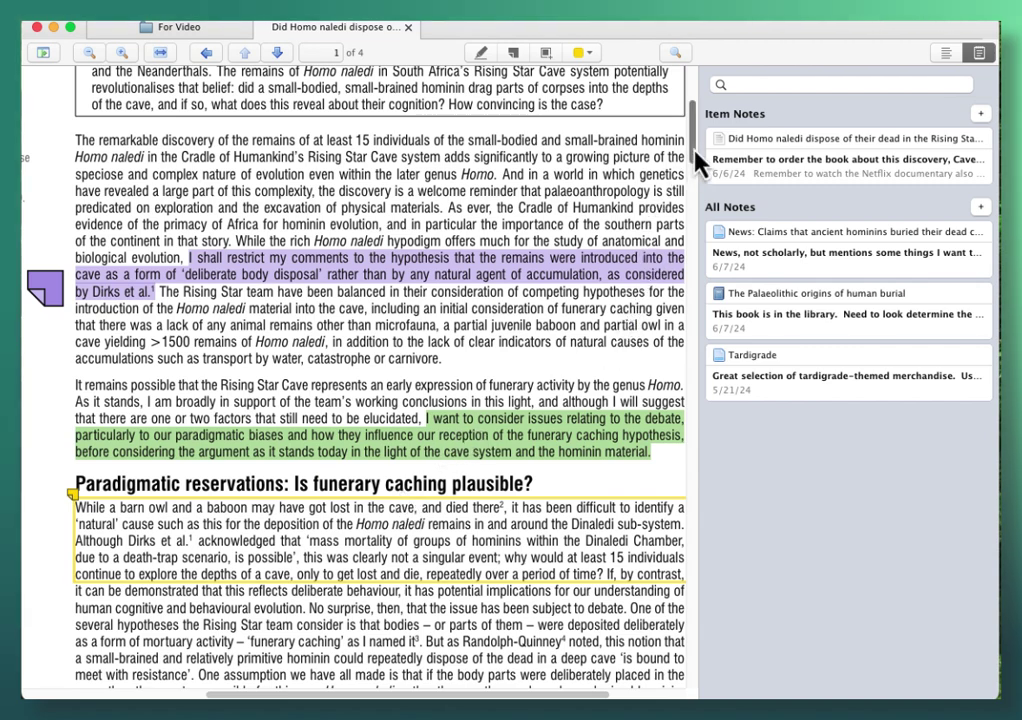
- Scroll back to the top of the Homo naledi PDF and close its reader tab
drag(696, 151, 694, 111)
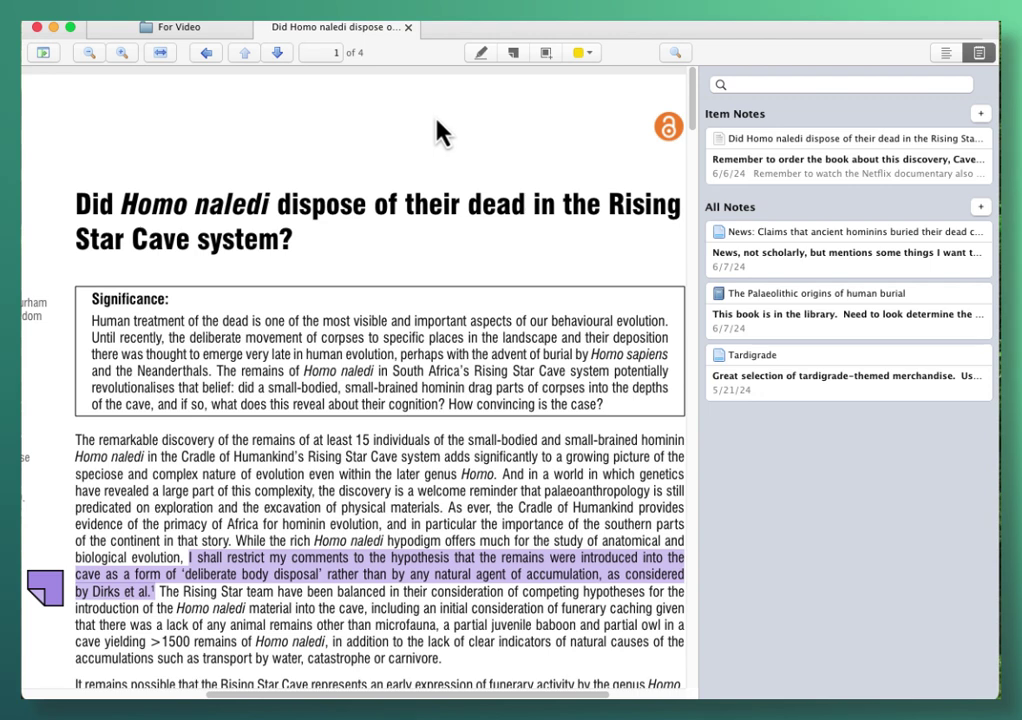
click(411, 33)
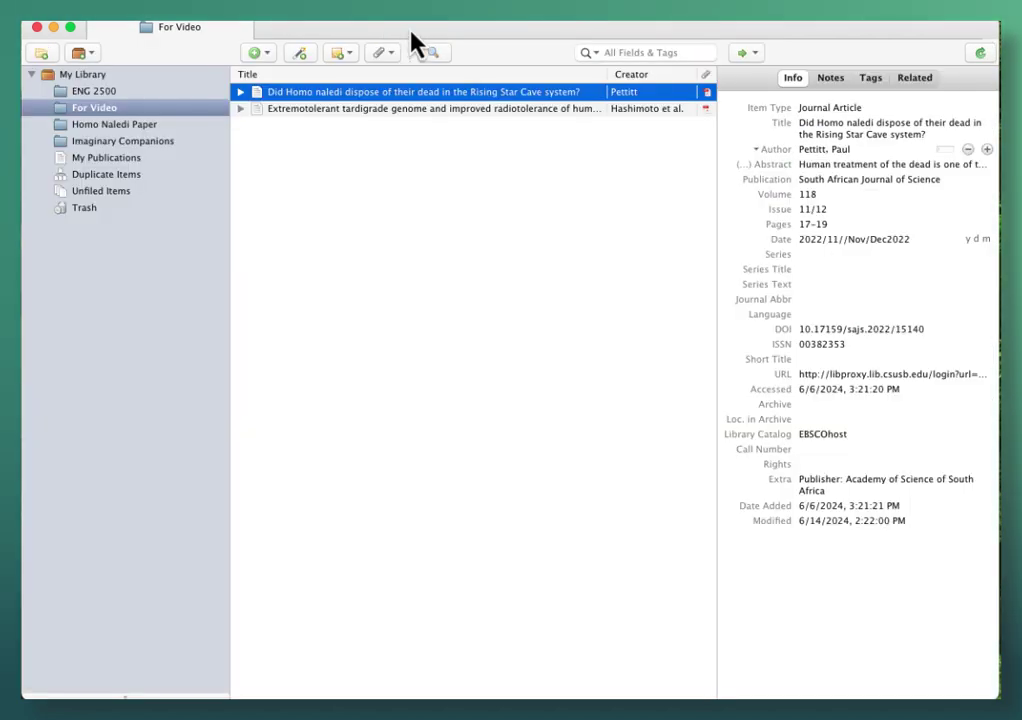
- Open the Extremotolerant tardigrade article's PDF and show its empty annotations sidebar
click(280, 112)
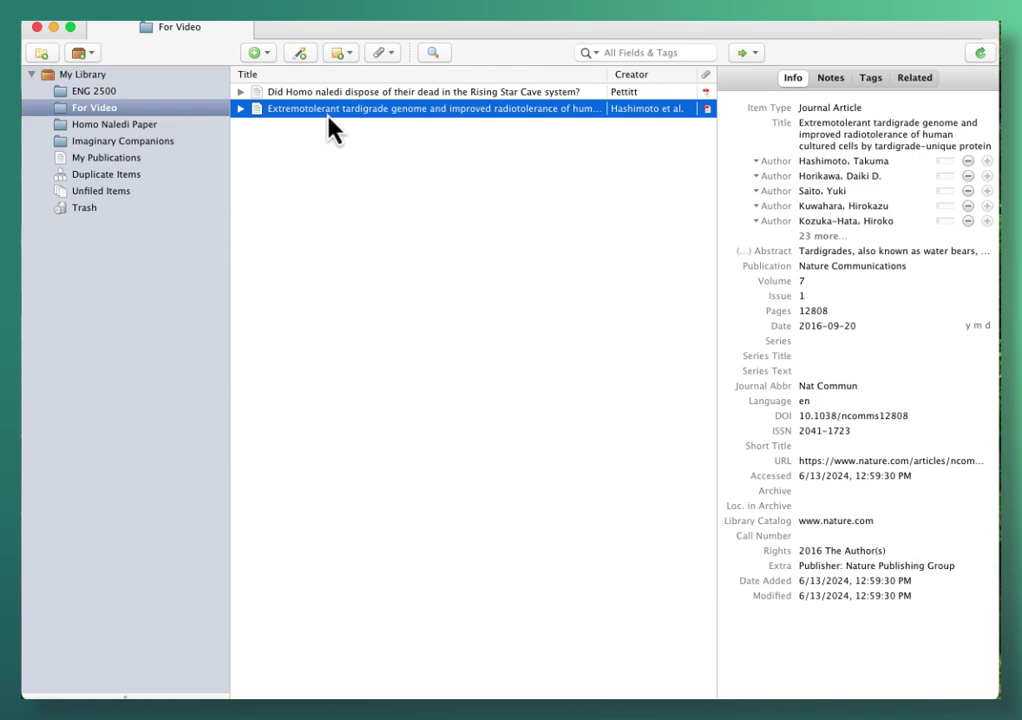
click(710, 114)
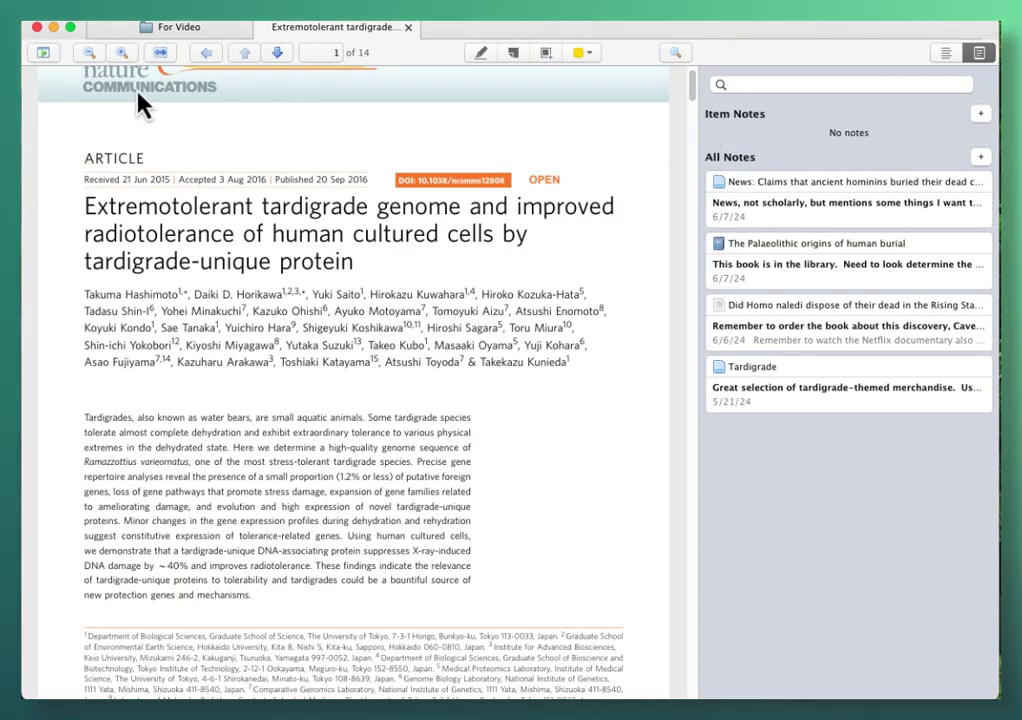
click(44, 53)
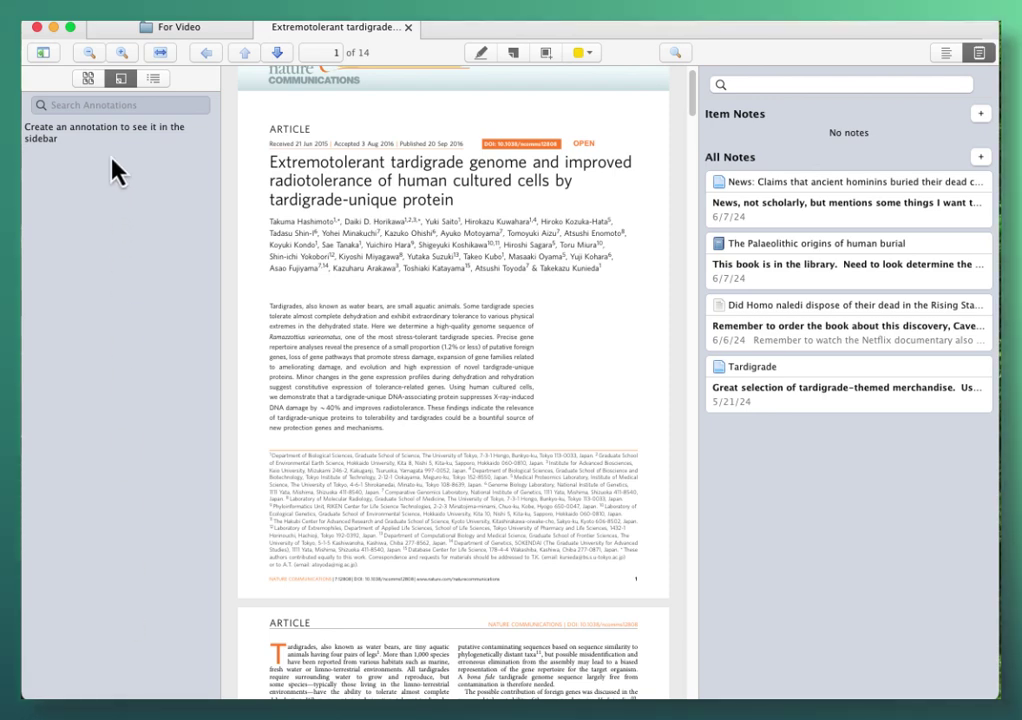
- Switch the sidebar to thumbnails, visit page 4, then return to page 1
click(88, 78)
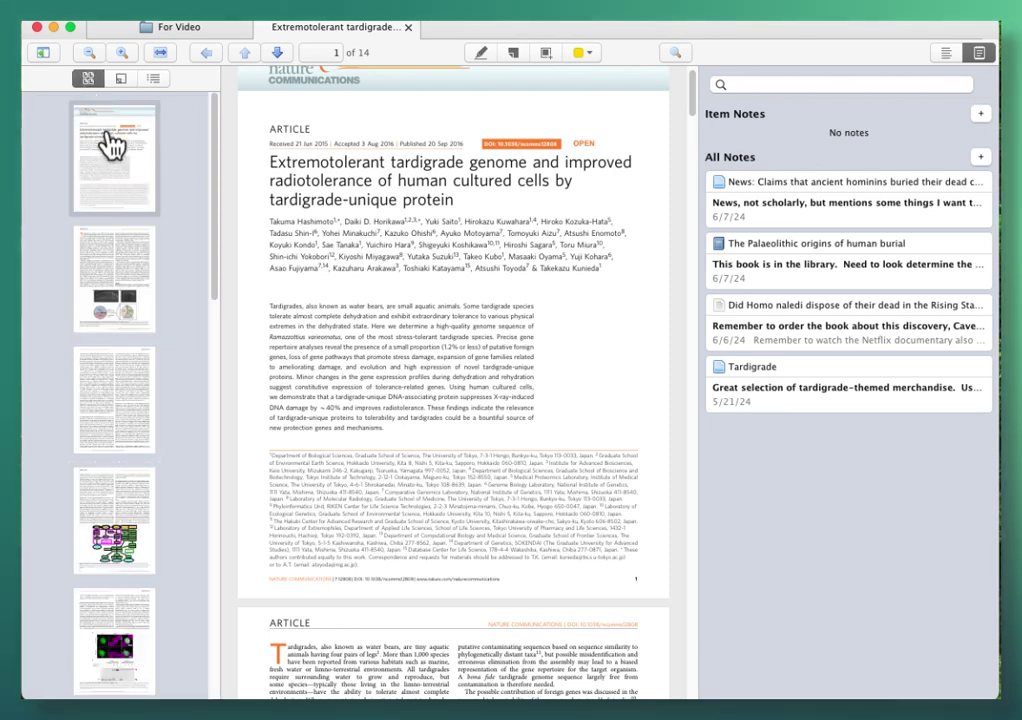
click(90, 530)
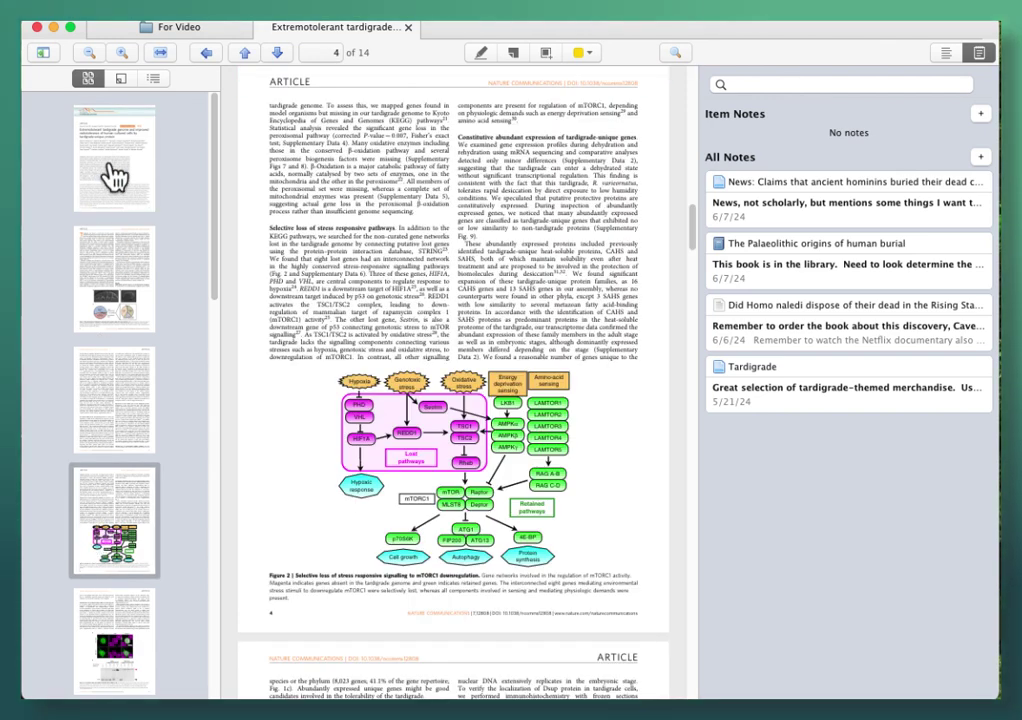
click(113, 175)
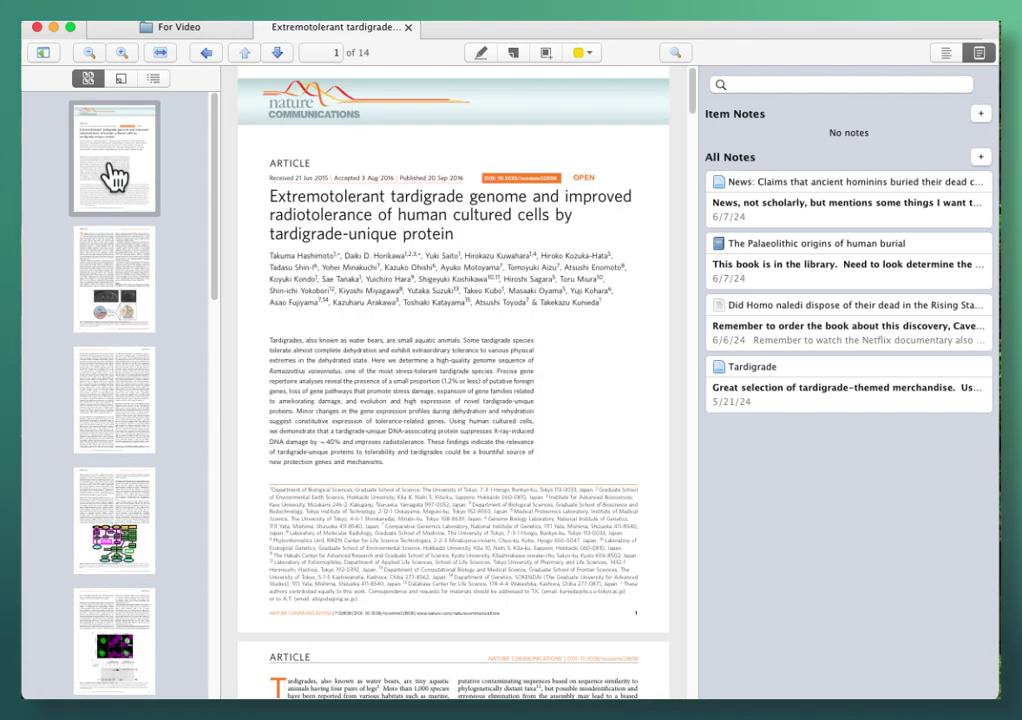
- Use the Document Outline to jump to Results' 'High-quality genome sequence' section on page 2
click(162, 84)
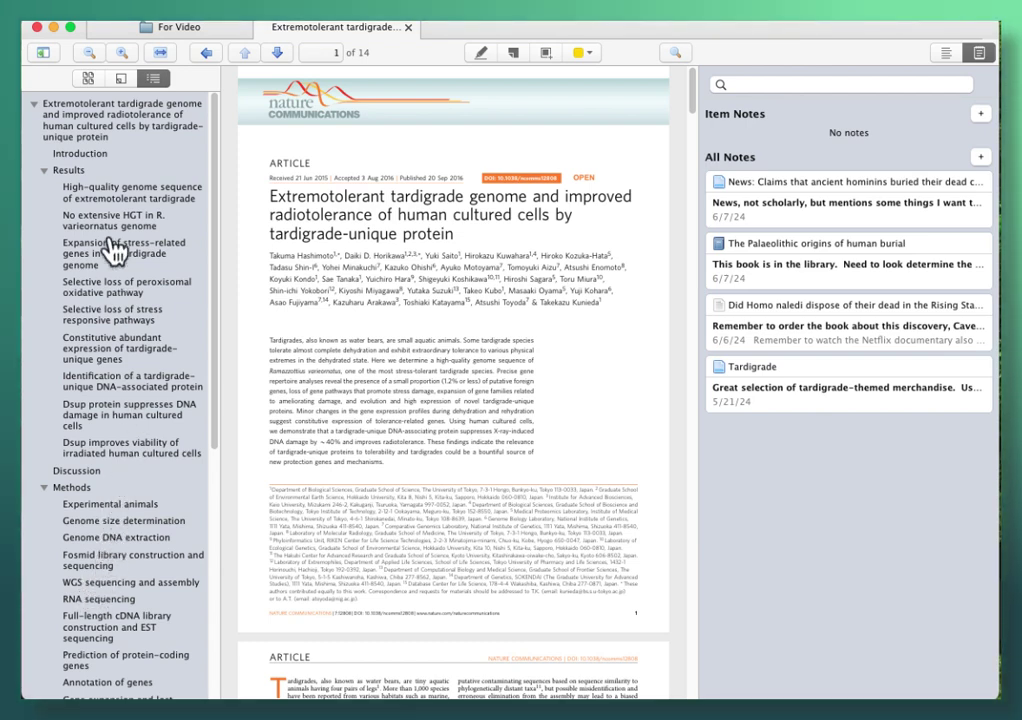
click(66, 173)
click(88, 200)
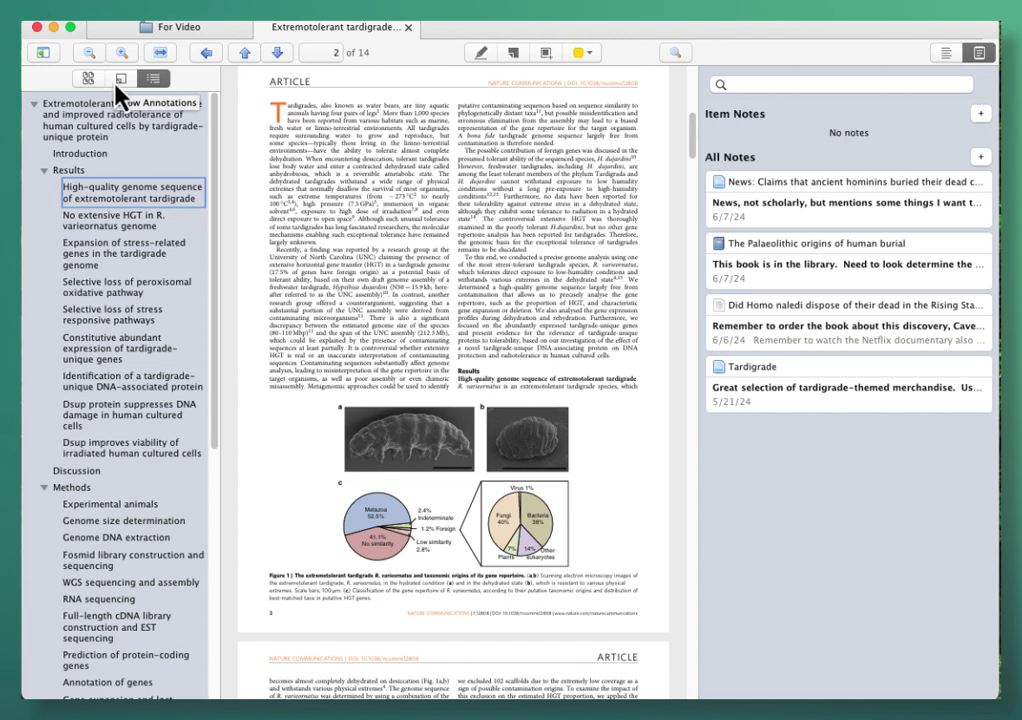
- Hide the sidebar, scroll up to the abstract, and set up text highlighting in orange
click(44, 54)
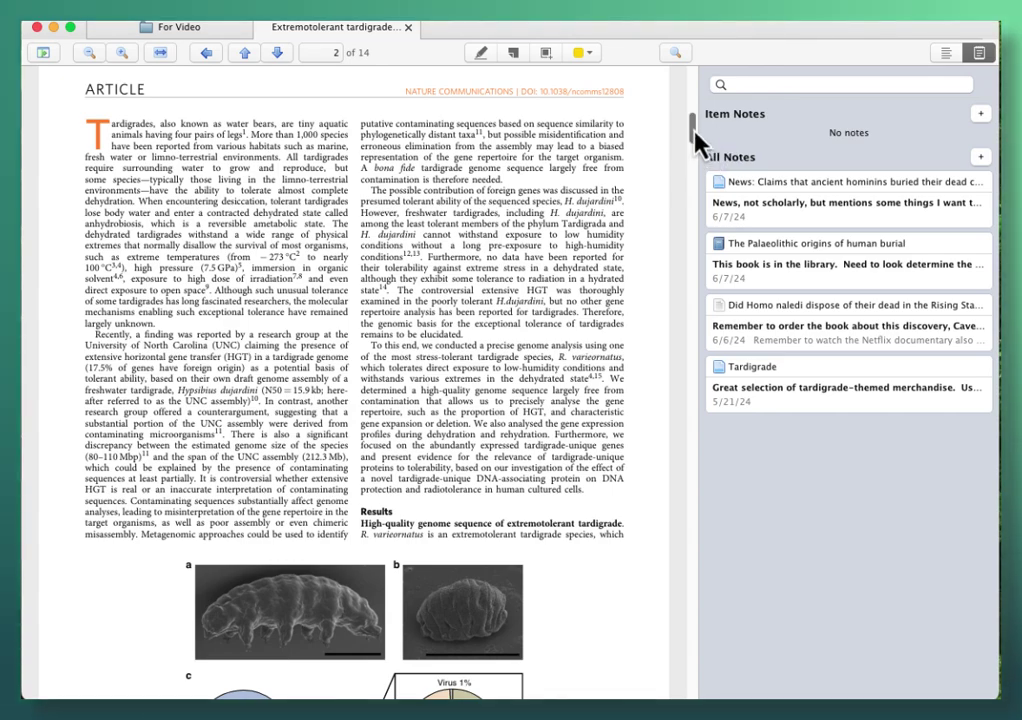
drag(692, 135, 687, 80)
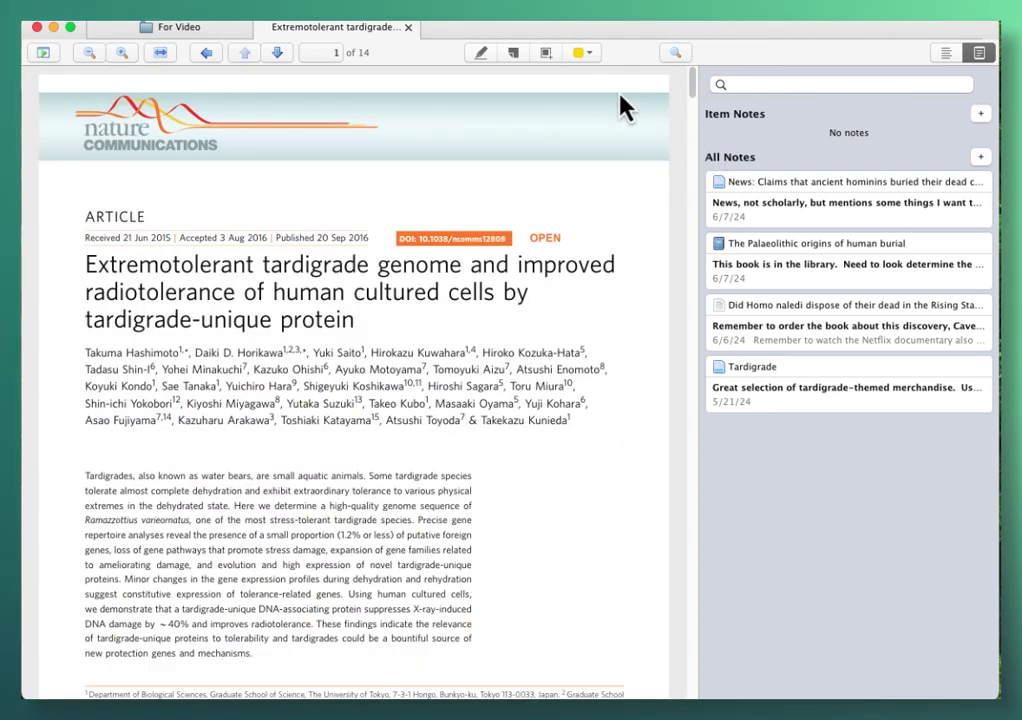
click(591, 56)
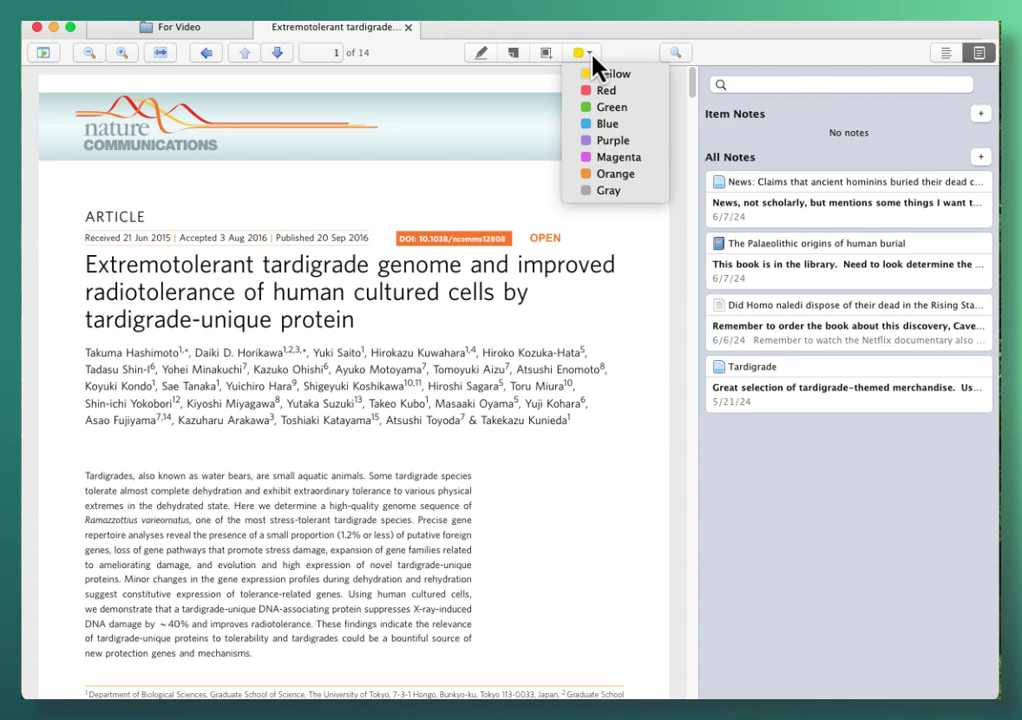
click(587, 177)
click(481, 58)
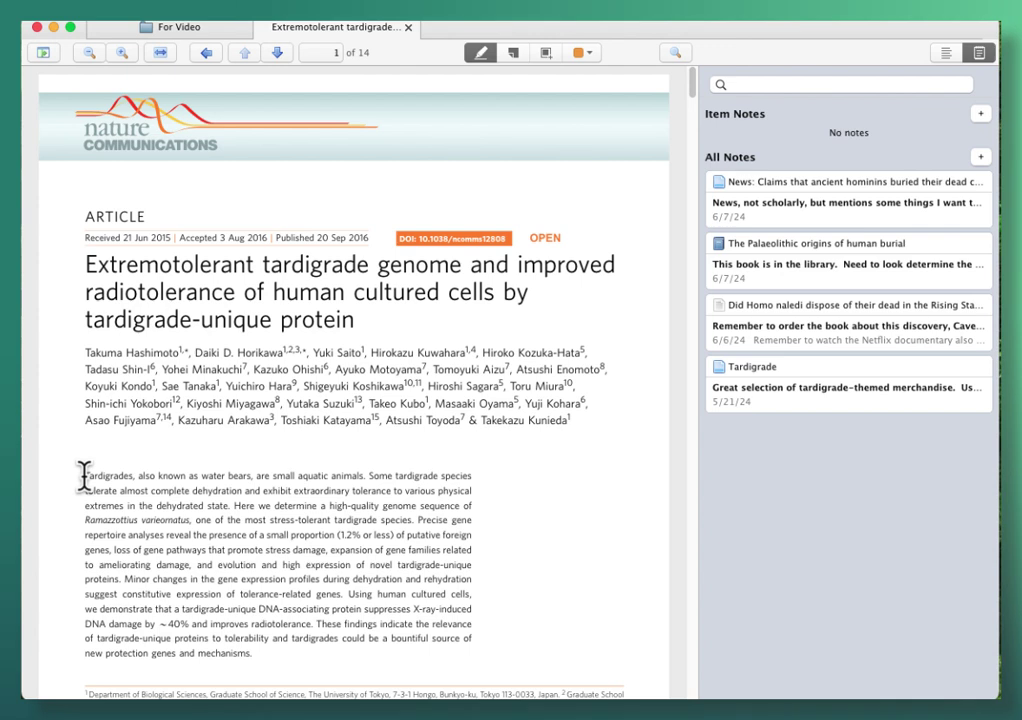
- Highlight the abstract's opening lines in orange and add the comment 'Very useful!'
drag(85, 475, 471, 537)
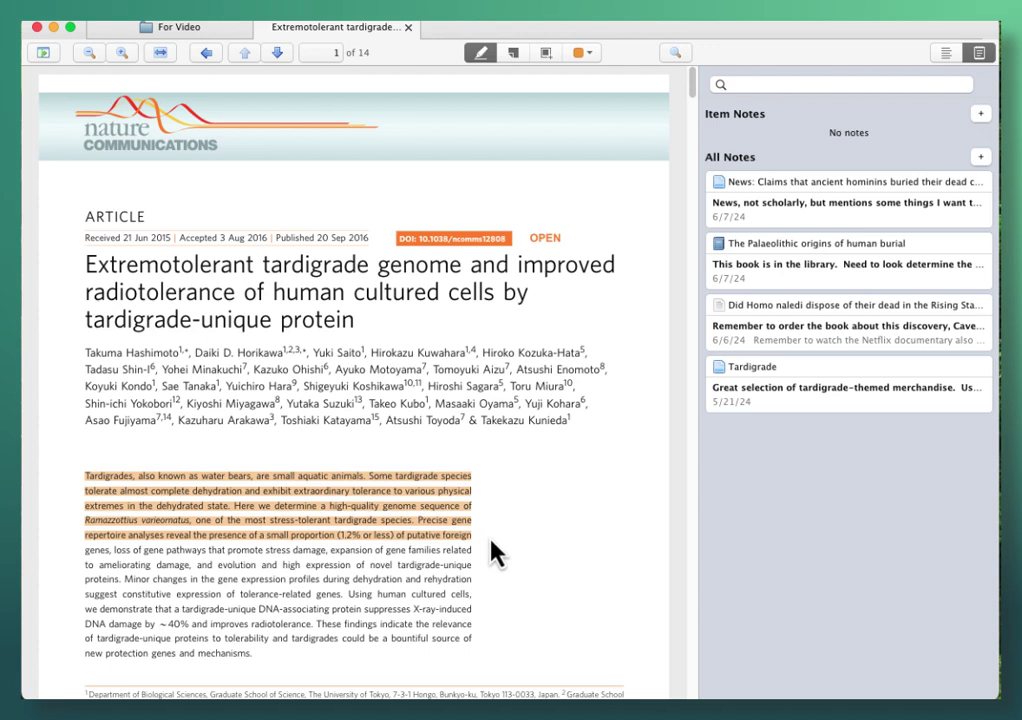
click(100, 487)
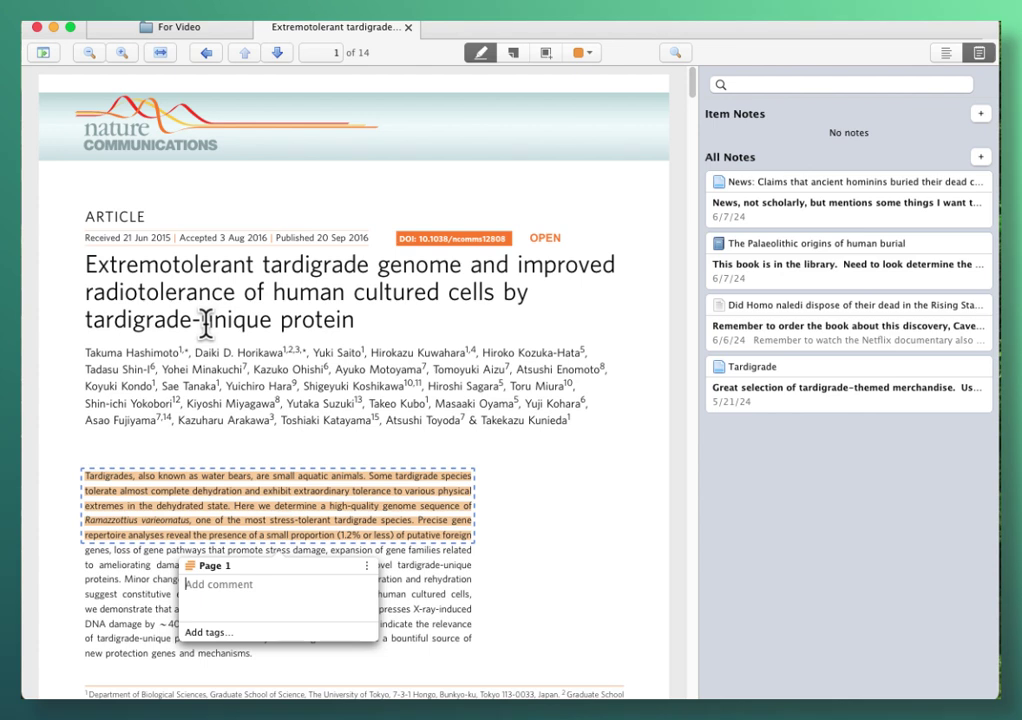
text(Very useful!)
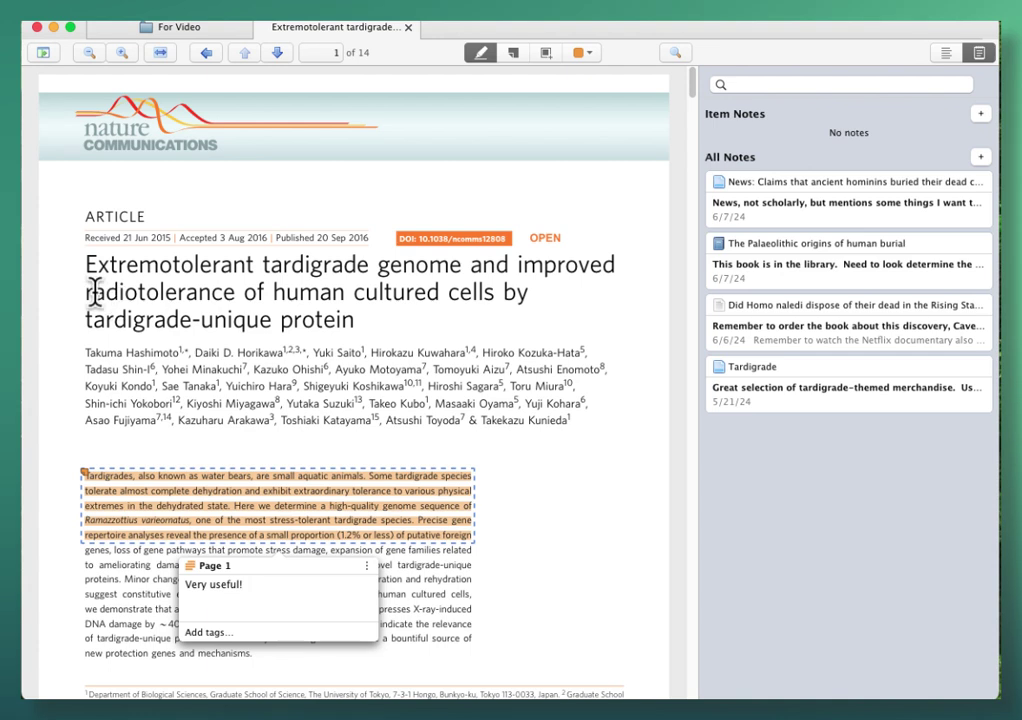
click(78, 472)
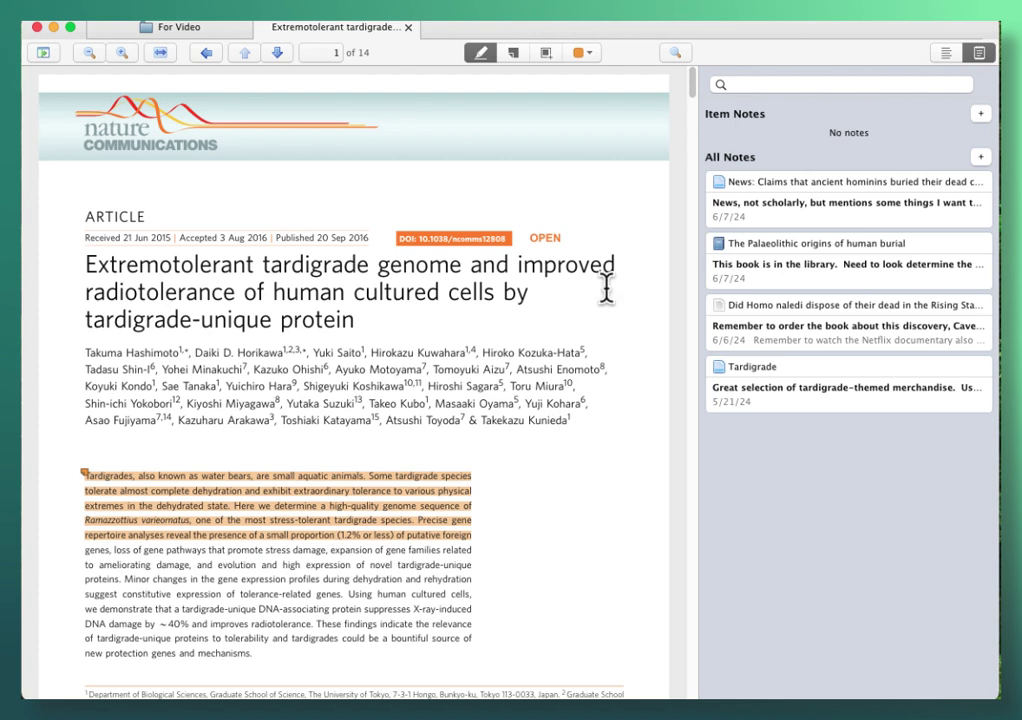
- Place a red sticky note beside the highlighted abstract with the comment 'Good point!'
click(588, 57)
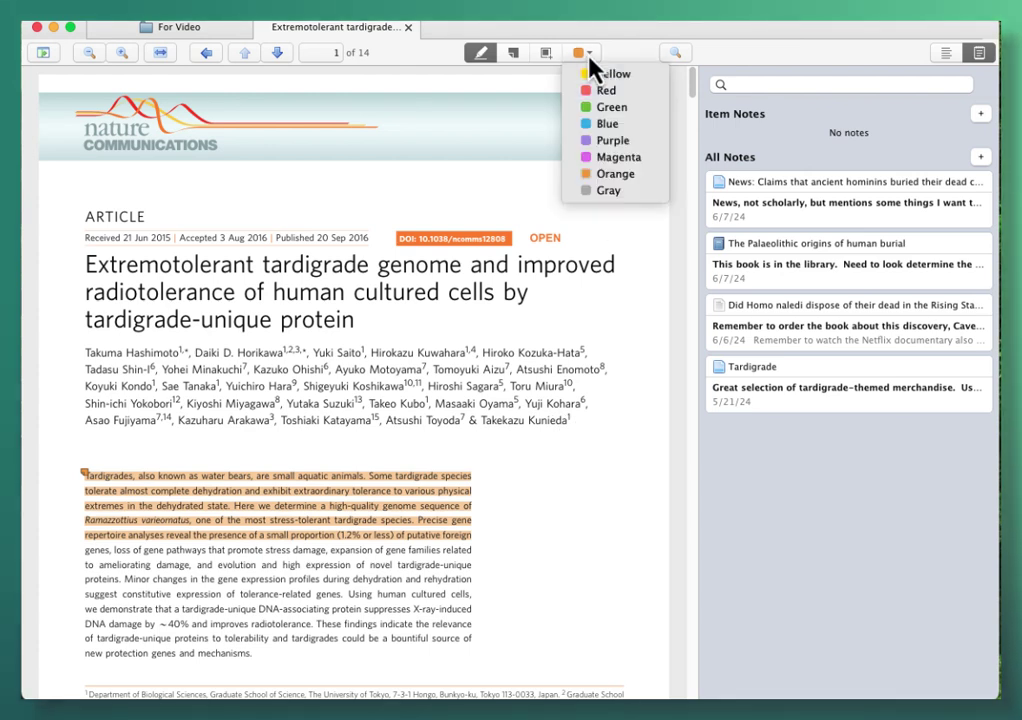
click(590, 91)
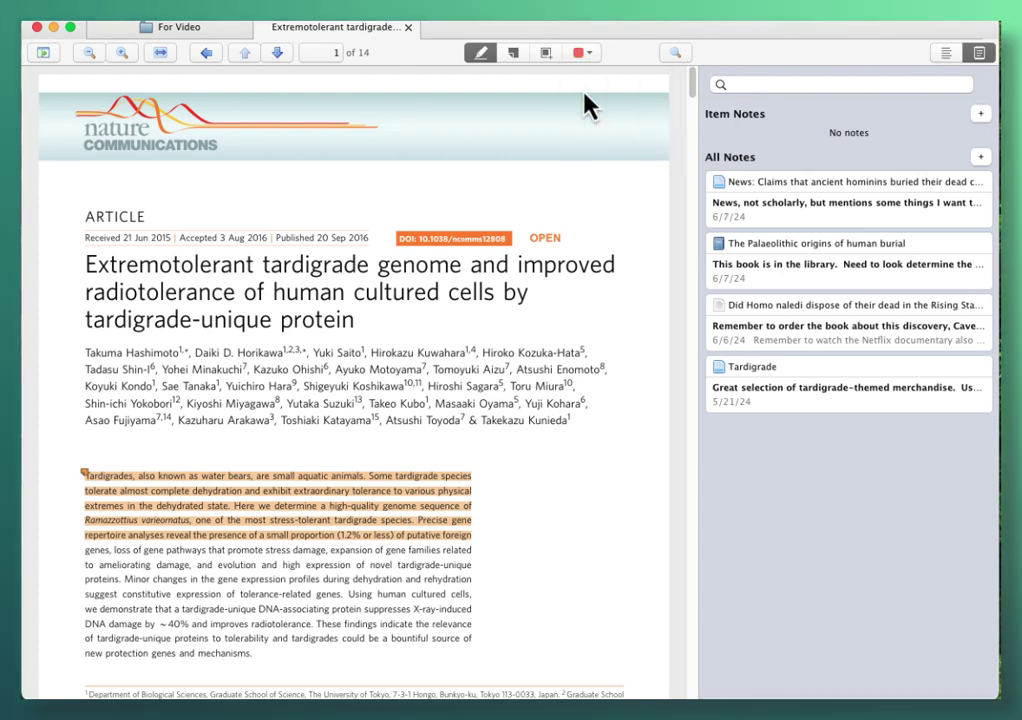
click(513, 54)
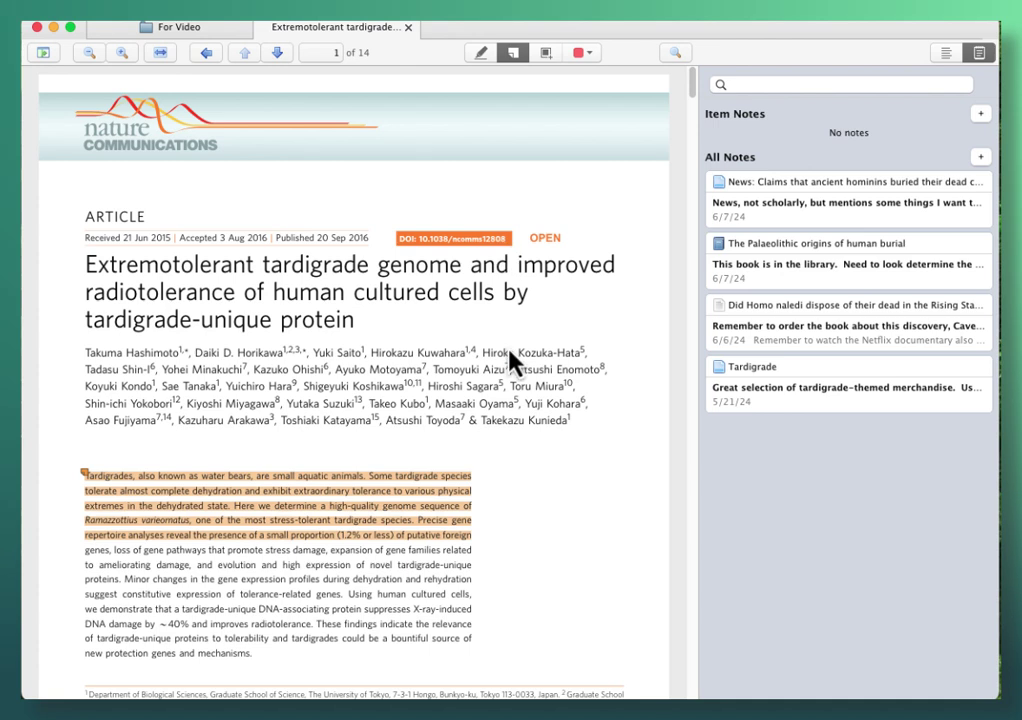
click(519, 499)
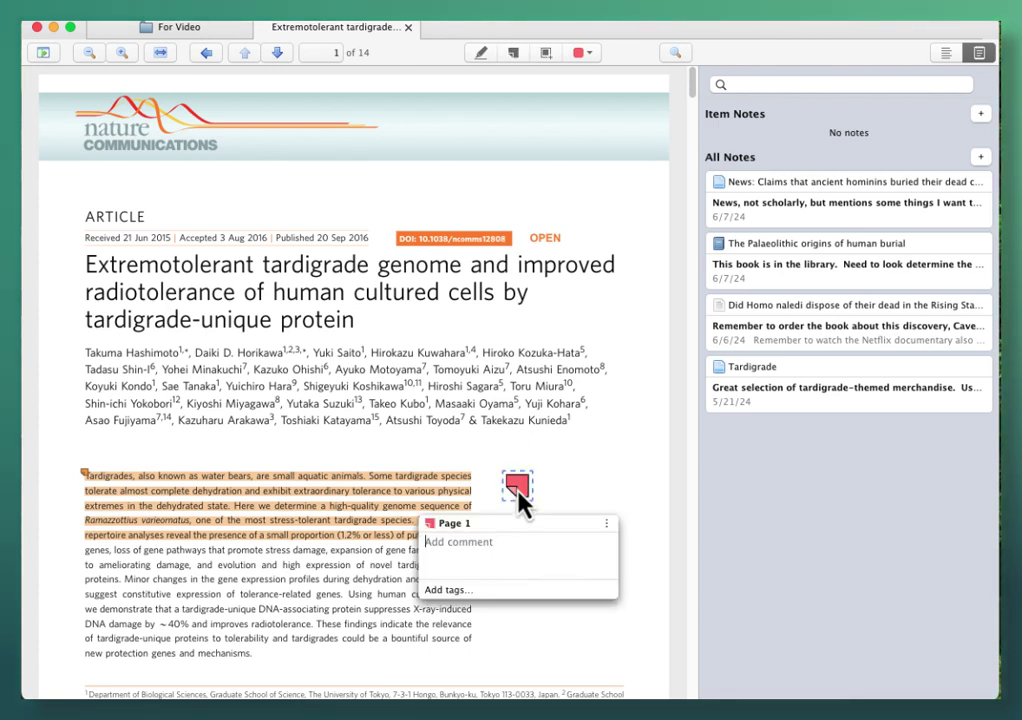
text(Good poi)
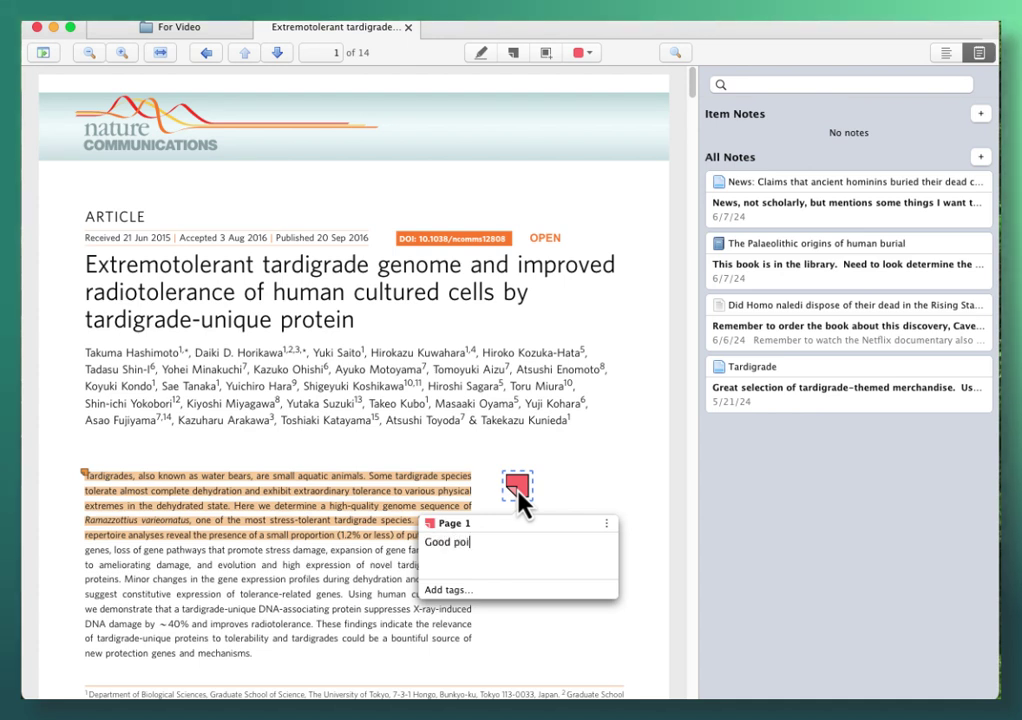
text(nt!)
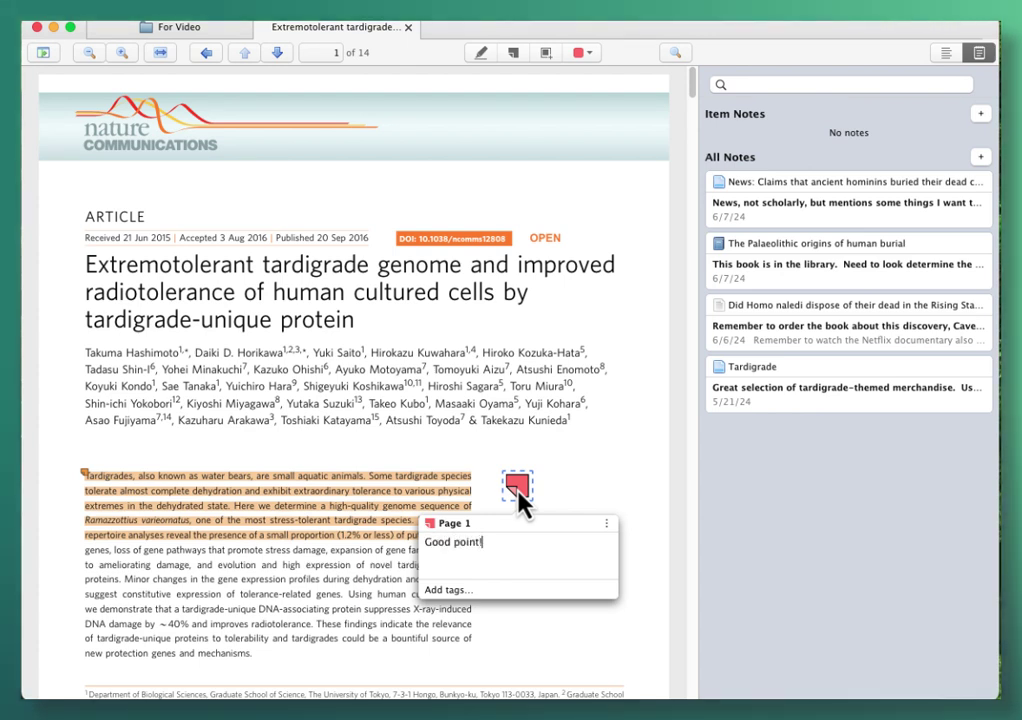
click(554, 497)
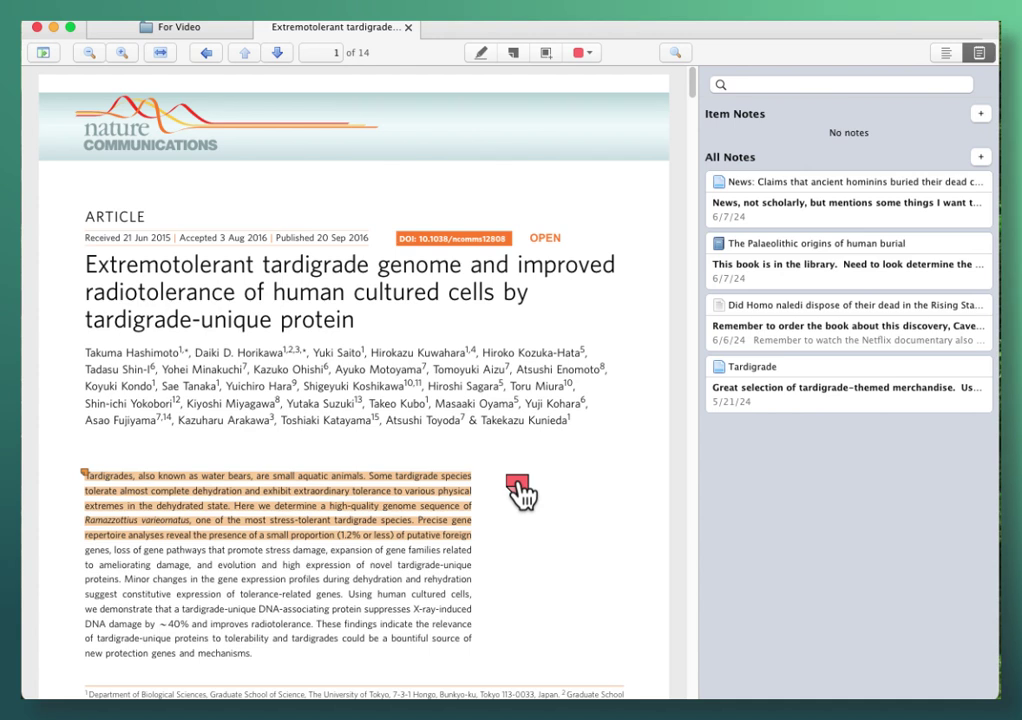
- Reposition the red note just right of the abstract and deselect it
mouse_move(522, 494)
mouse_down()
mouse_move(570, 502)
mouse_move(516, 504)
mouse_up()
click(569, 497)
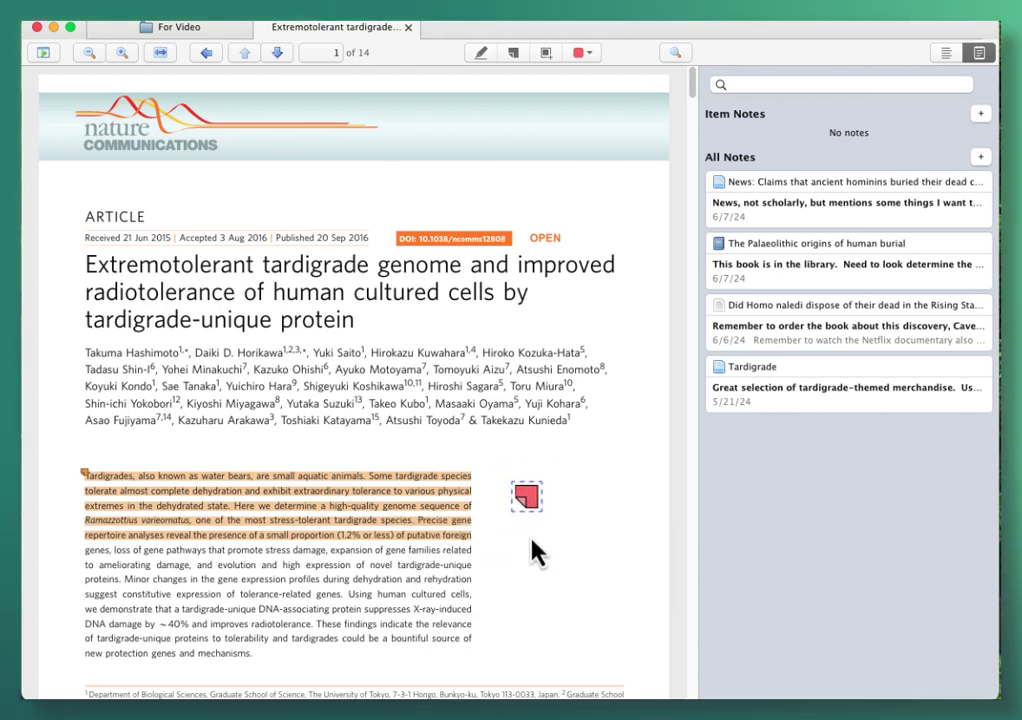
click(535, 553)
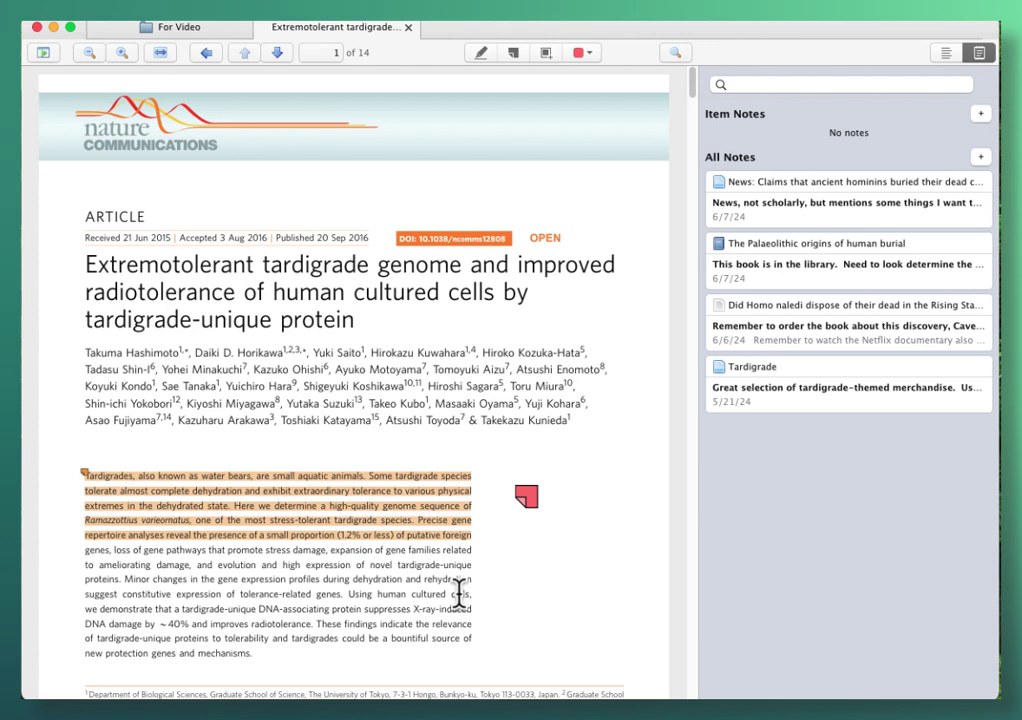
- Draw a magenta area rectangle around the abstract's closing lines and comment 'Need to use this quote!'
click(590, 56)
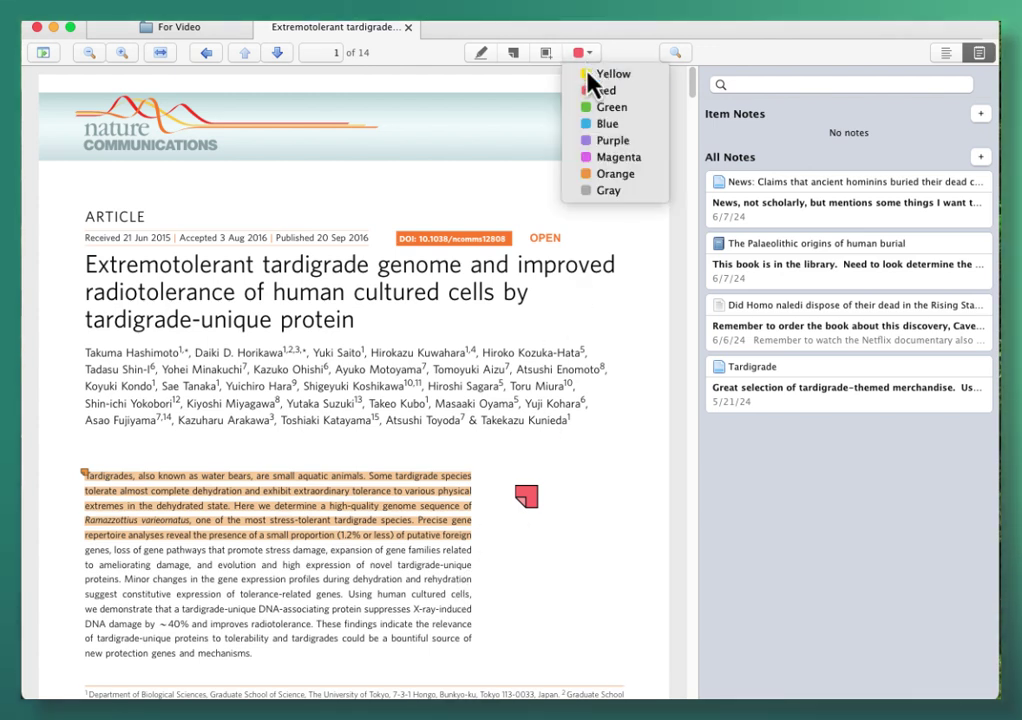
click(592, 158)
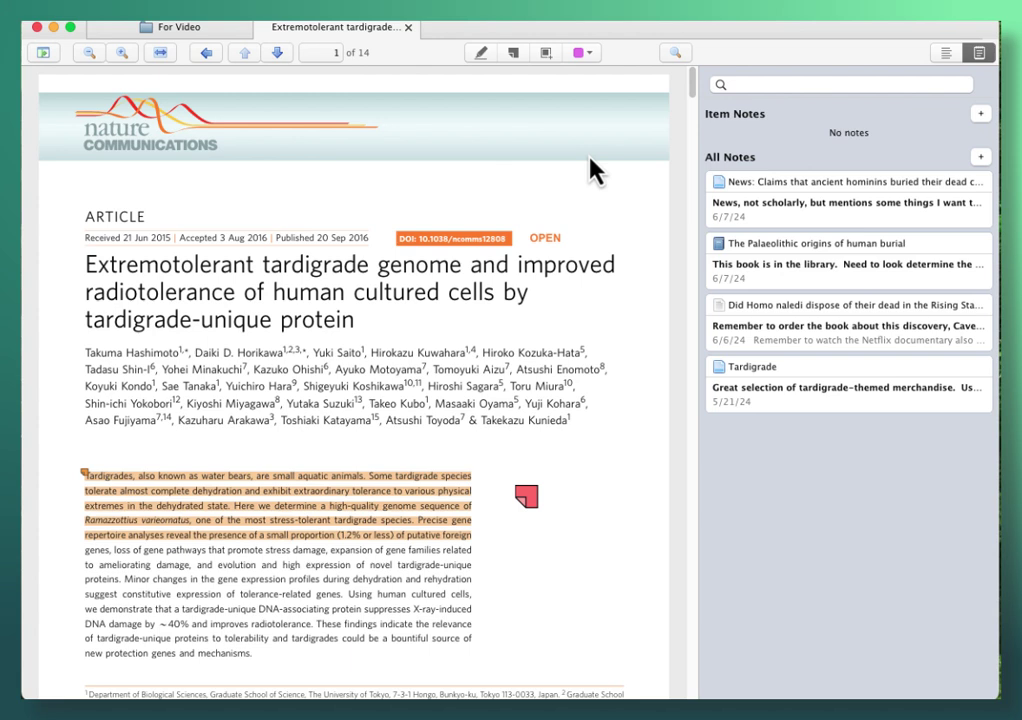
click(547, 55)
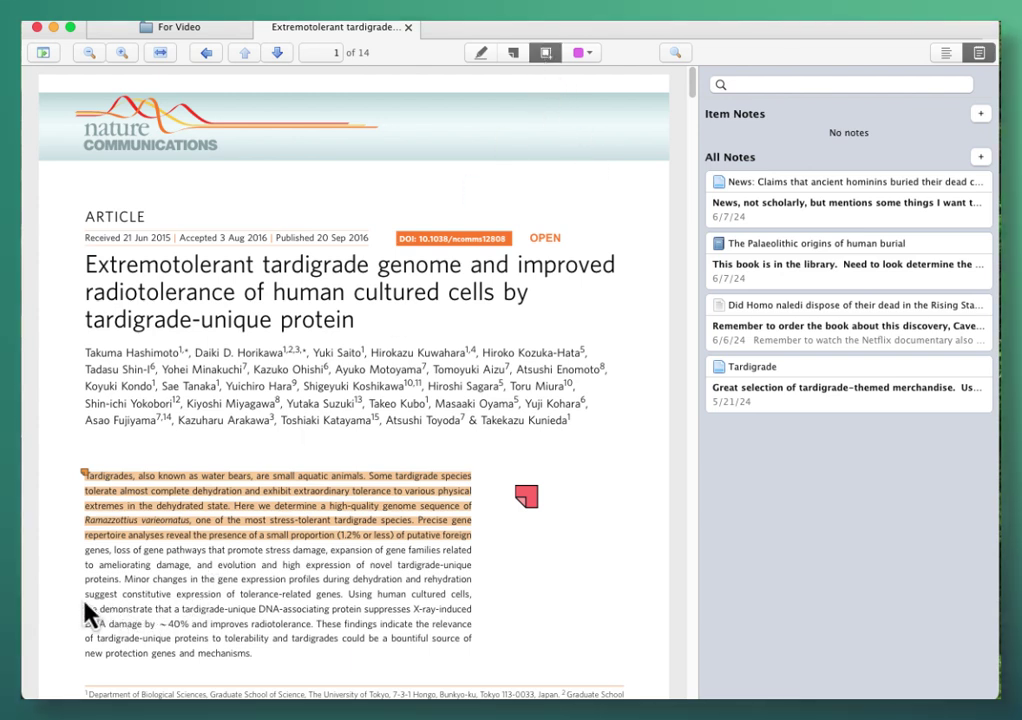
mouse_move(87, 575)
mouse_down()
mouse_move(107, 665)
mouse_move(137, 677)
mouse_move(287, 684)
mouse_move(480, 669)
mouse_up()
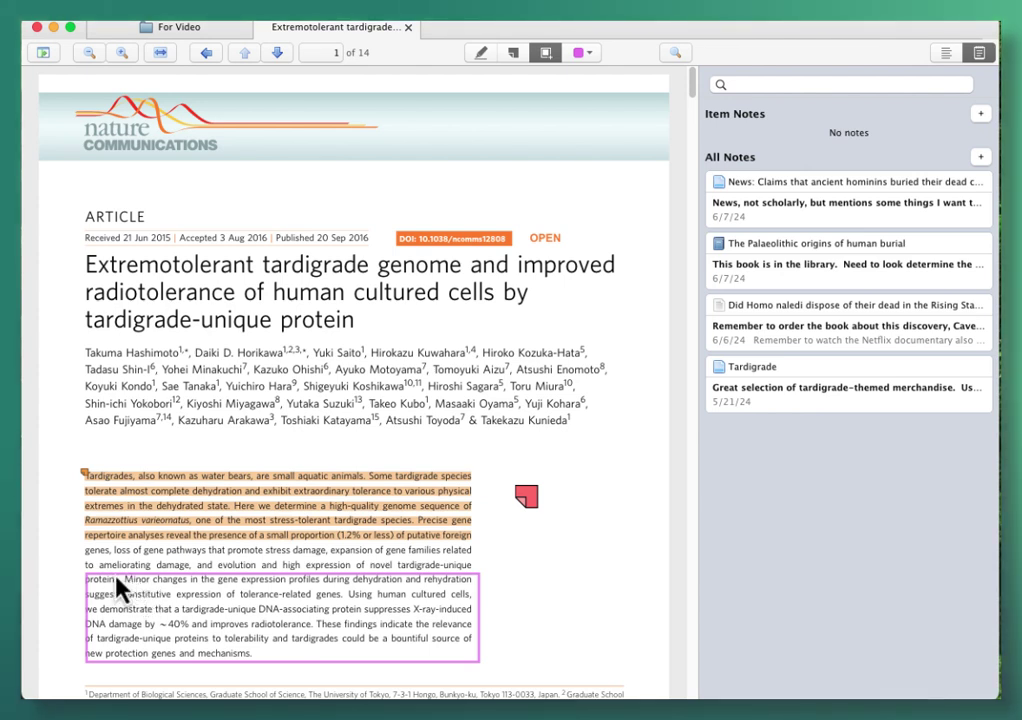
click(92, 597)
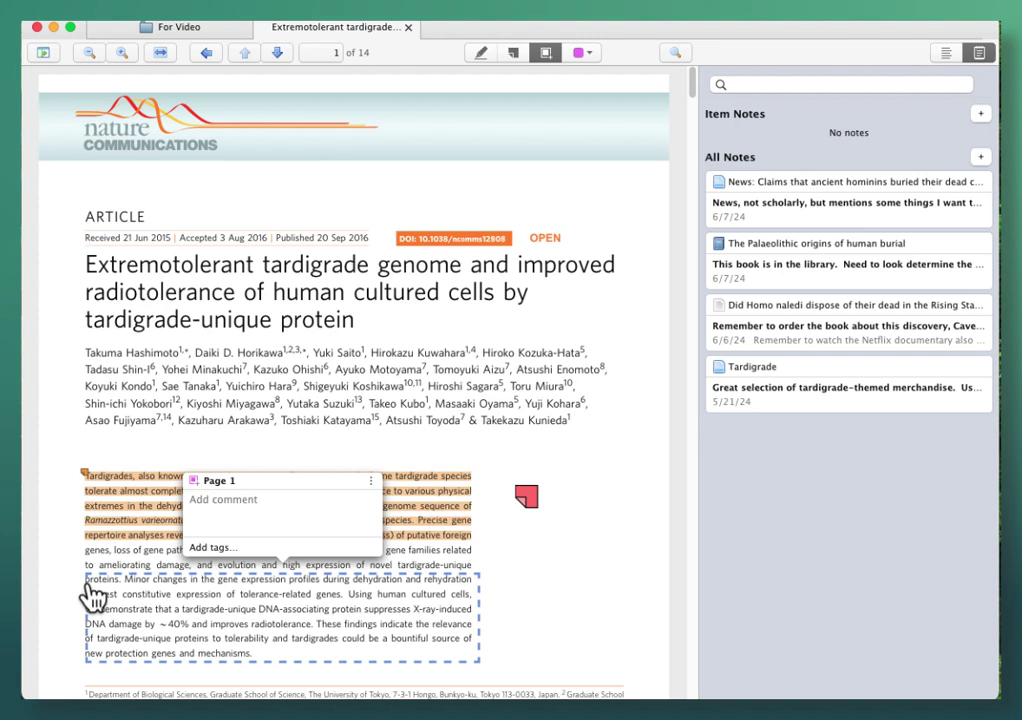
text(Ne)
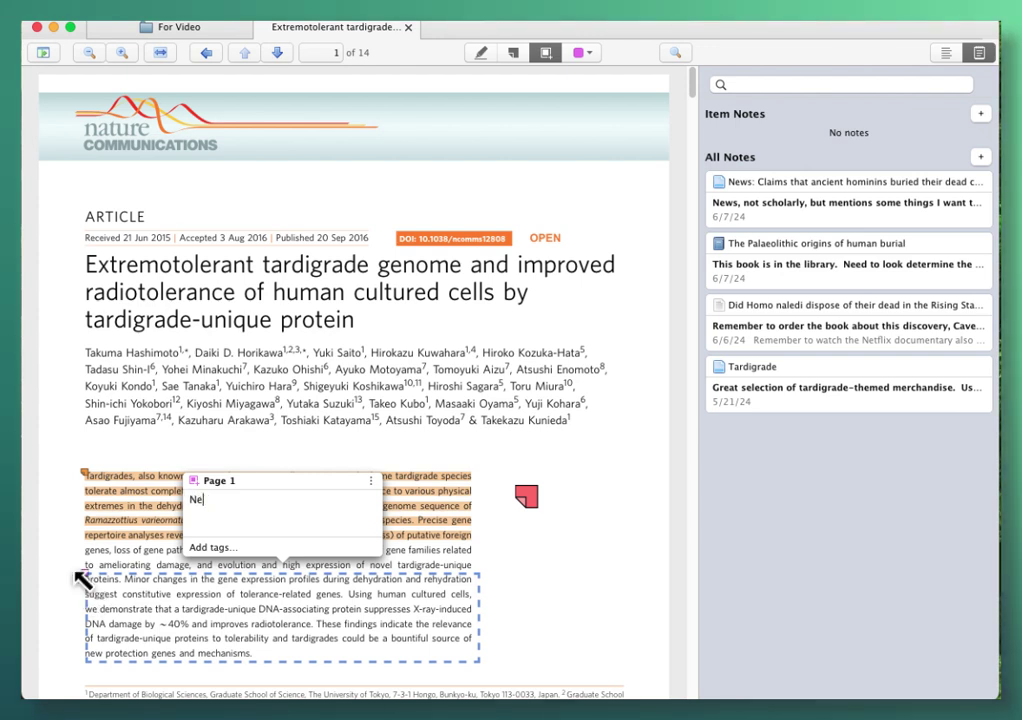
text(ed to use th)
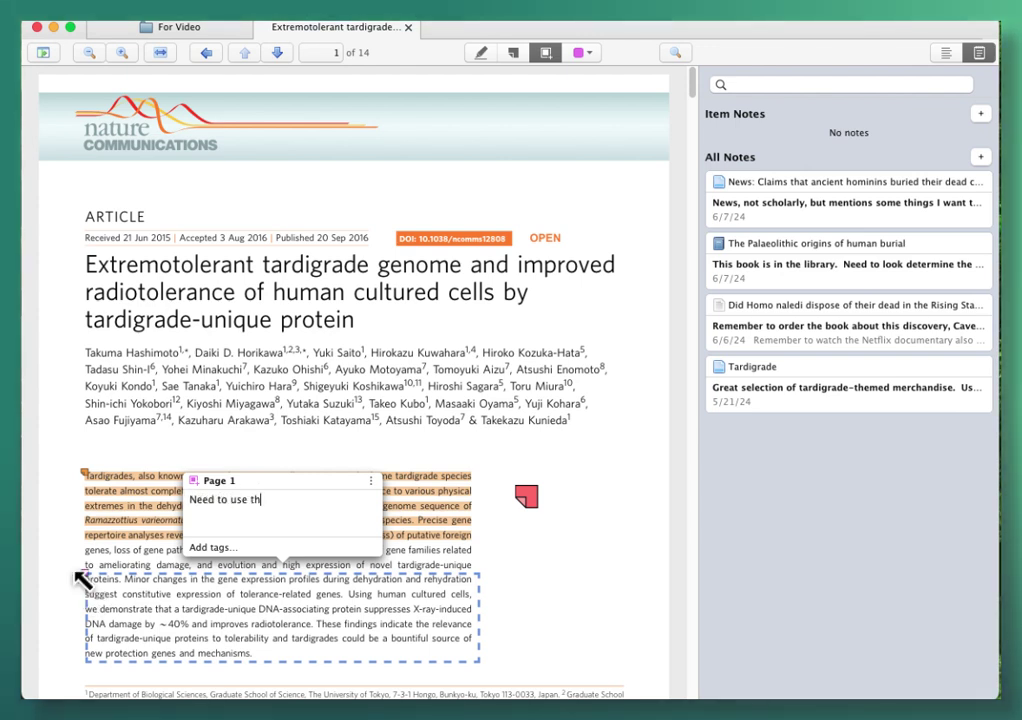
text(is qu)
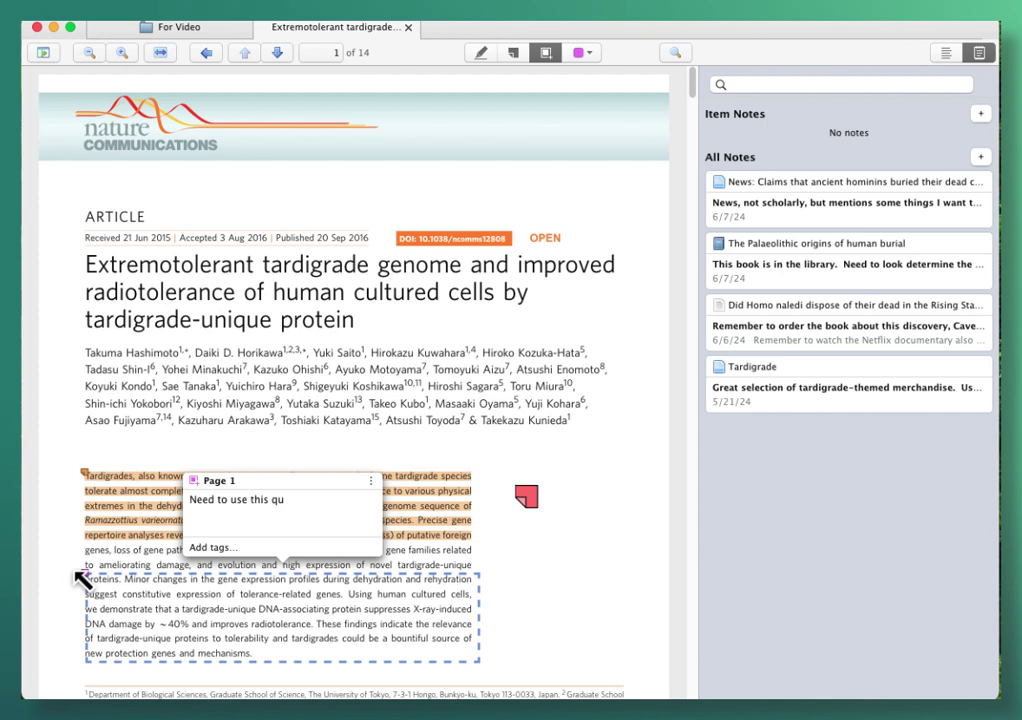
text(ote!)
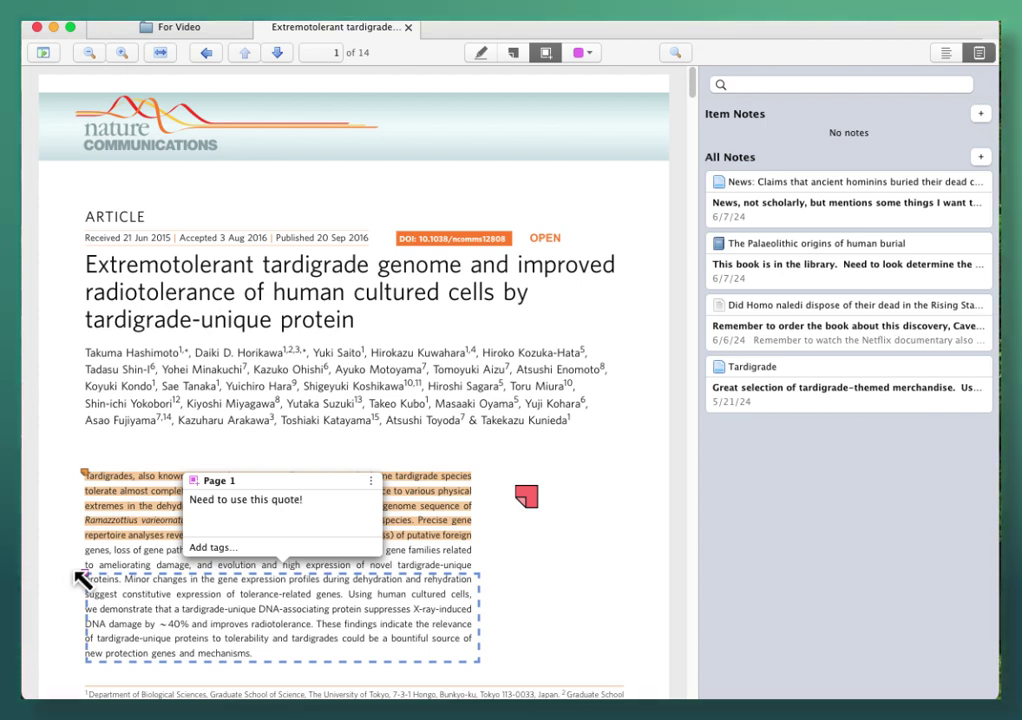
click(76, 448)
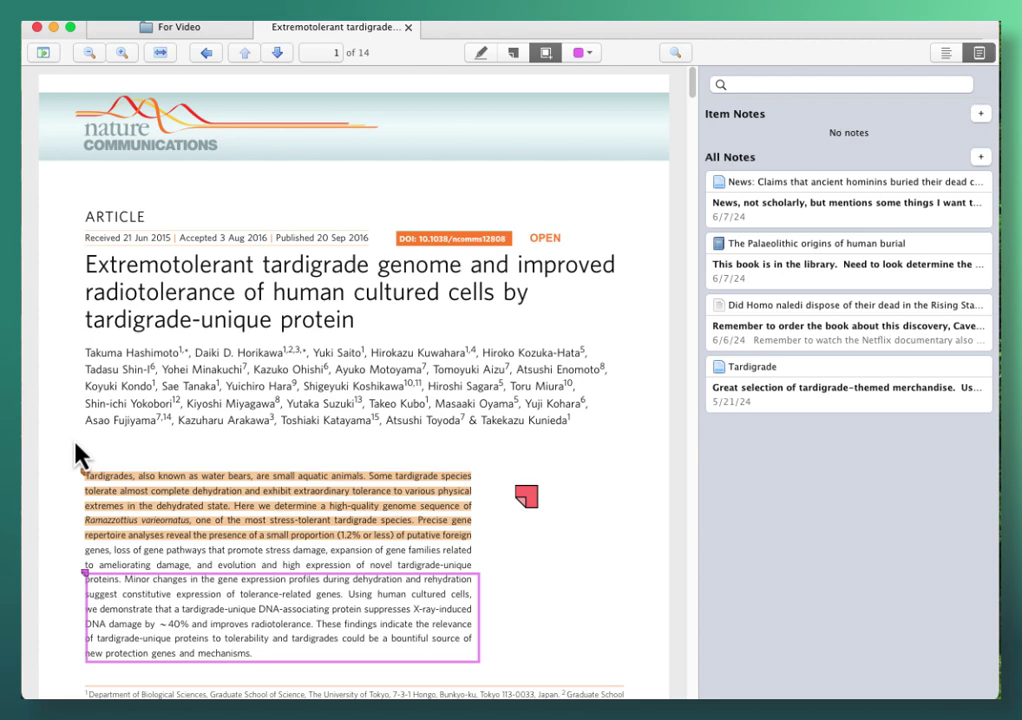
- Reopen the sidebar on its Annotations list to show all three commented annotations
click(42, 56)
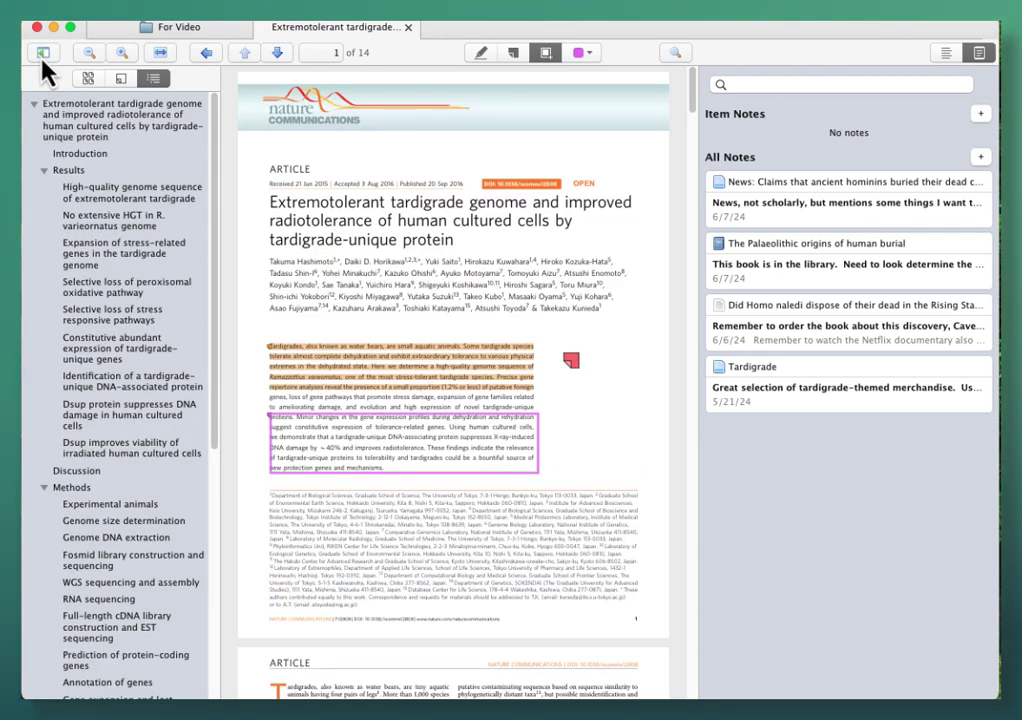
click(121, 80)
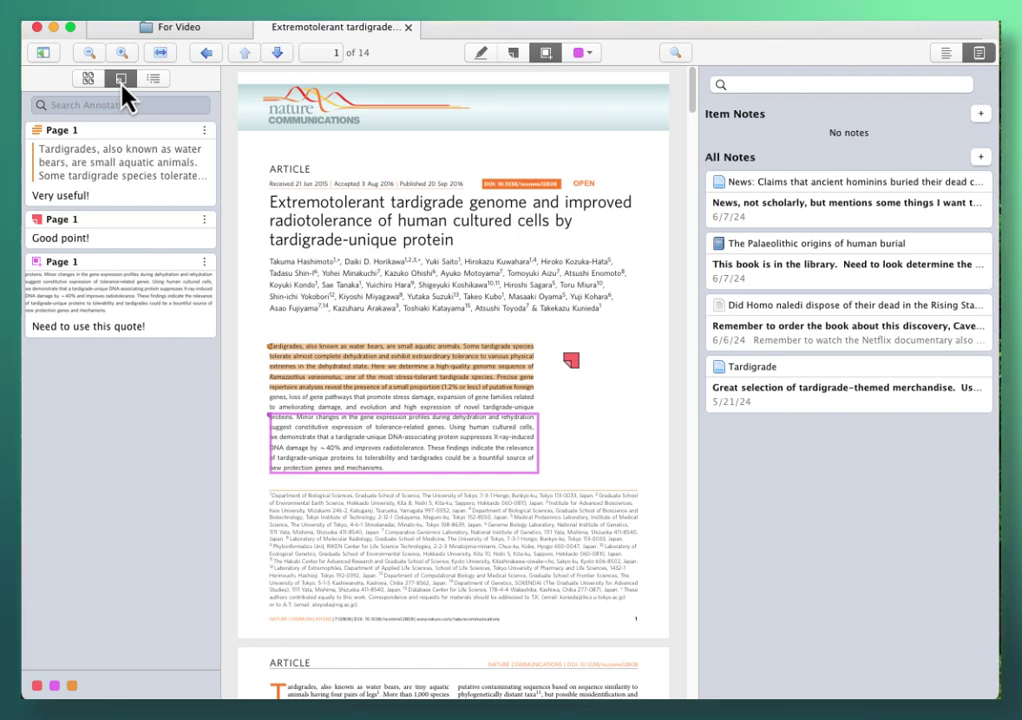